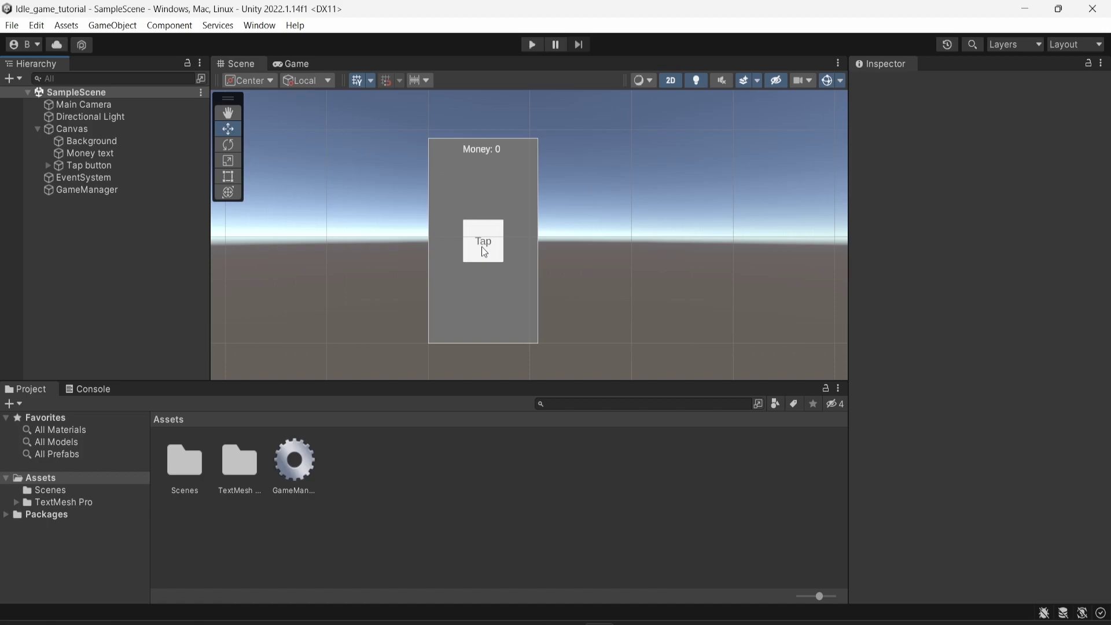
Step: Add a TextMeshPro button under the Canvas and name it 'Tap upgrade button'
right_click(91, 129)
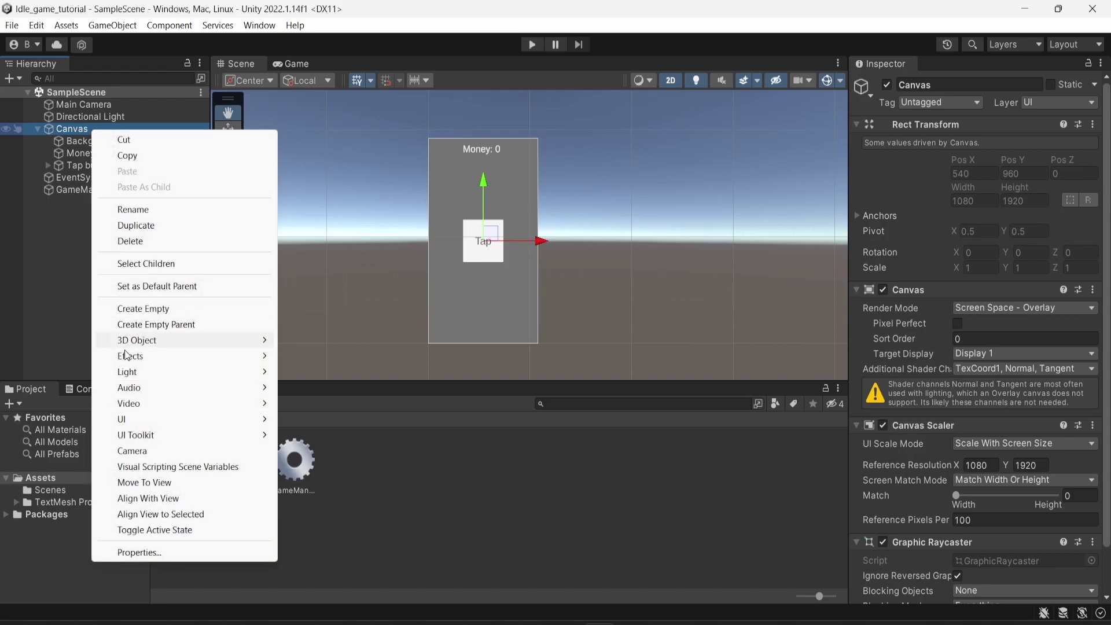
mouse_move(122, 419)
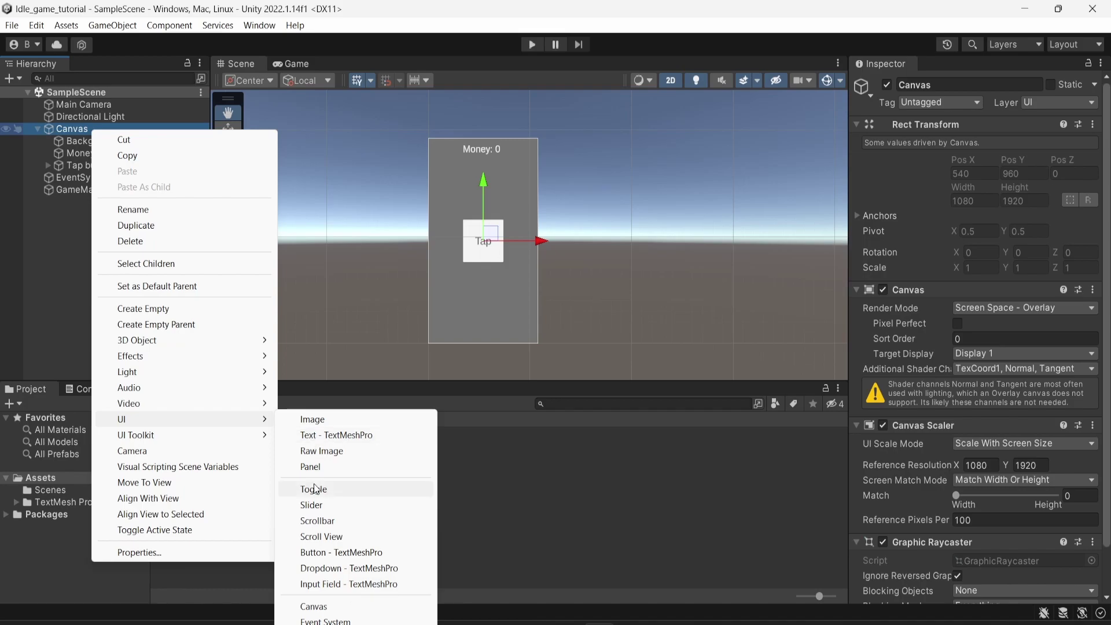
left_click(329, 556)
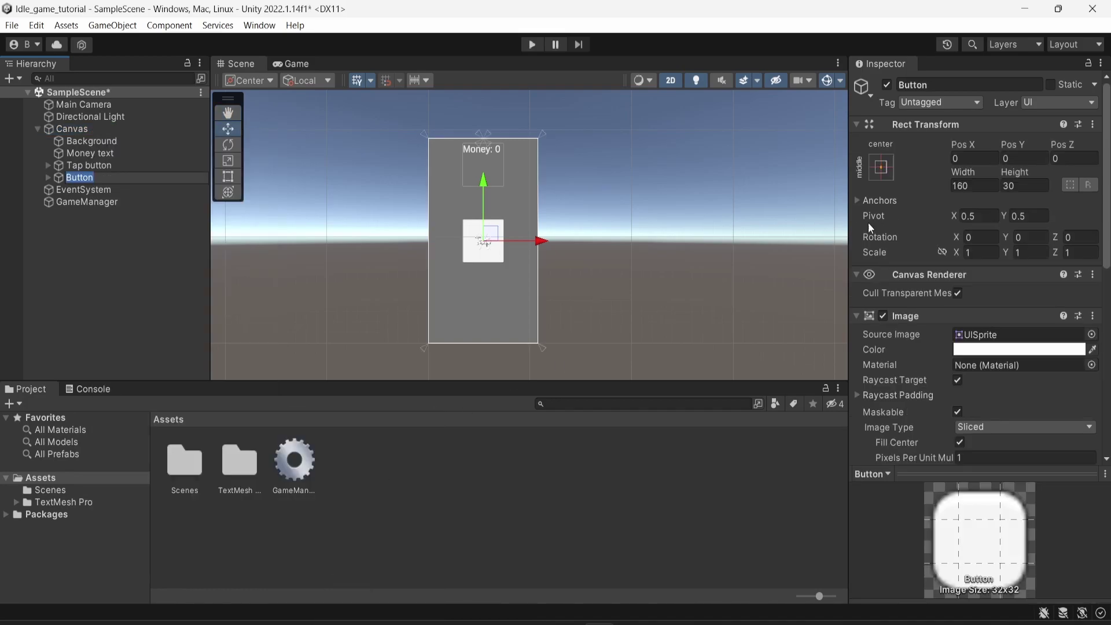
left_click(955, 84)
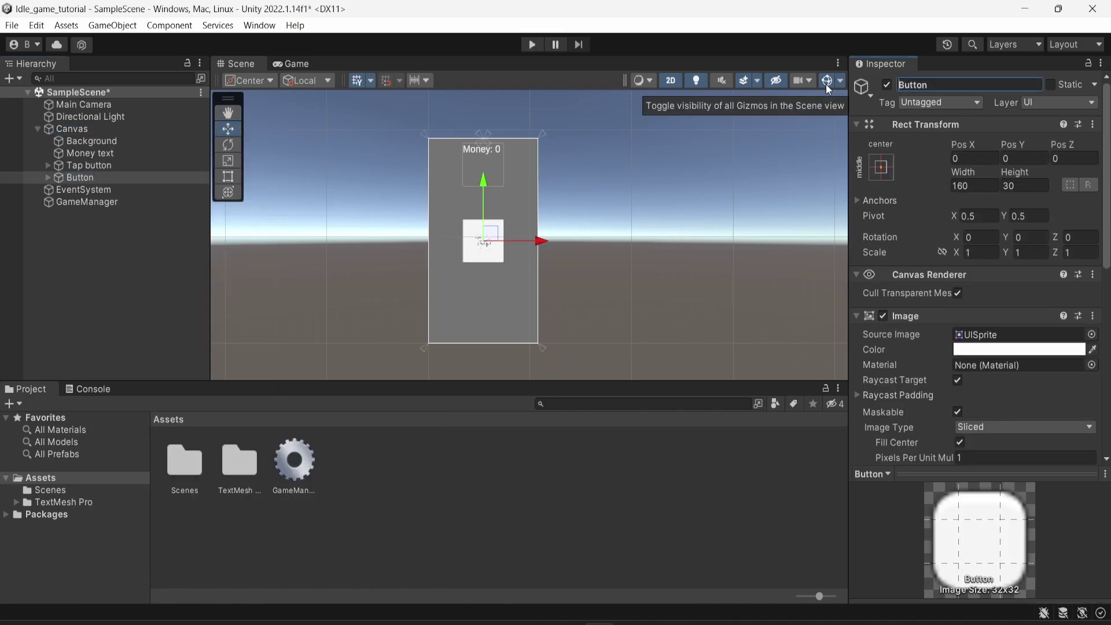
type("Tap upgrade")
key("Delete")
type("b")
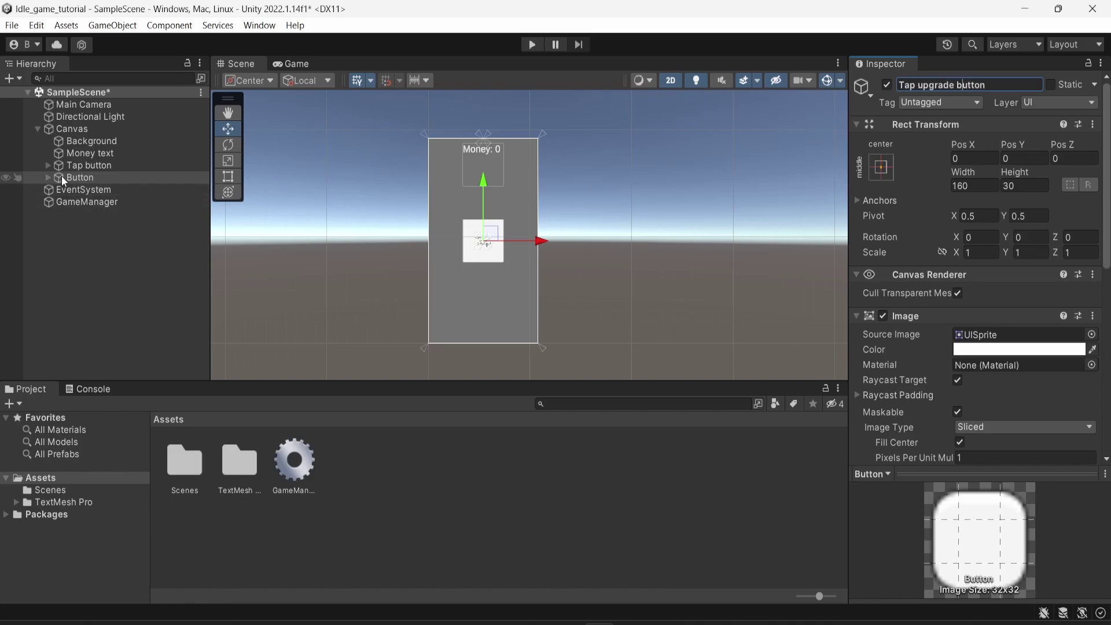
left_click(61, 177)
Step: Rename the button's text child to 'tap upgrade btn text'
left_click(48, 177)
left_click(74, 190)
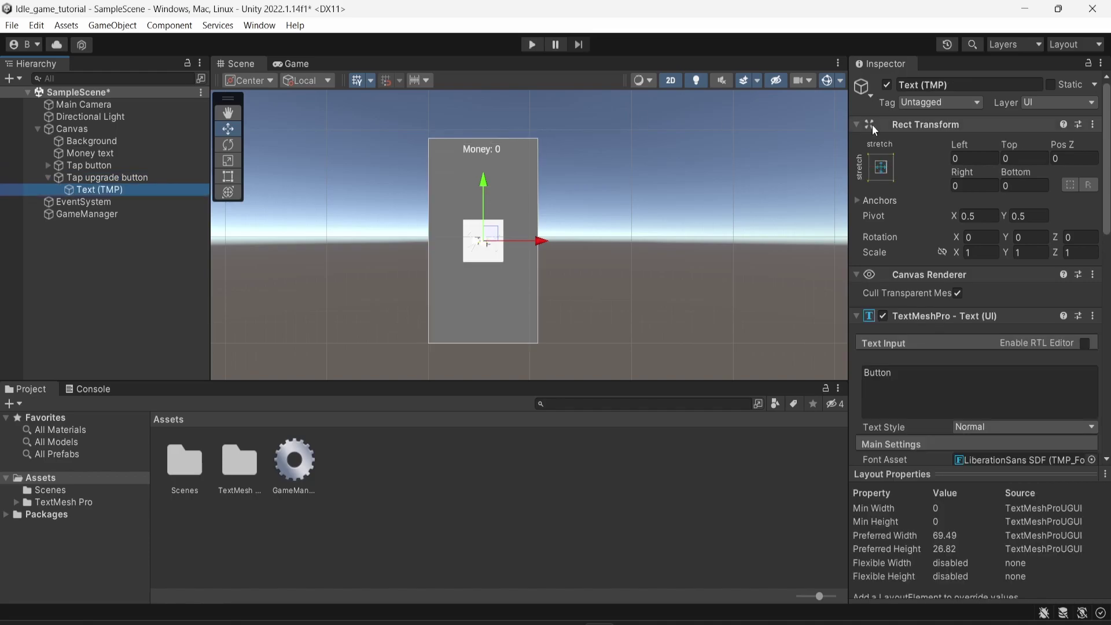
left_click(920, 84)
type("tap upgrade btn text")
key("Return")
Step: Move the Tap upgrade button below the Tap button and size it 300 by 300
left_click(90, 166)
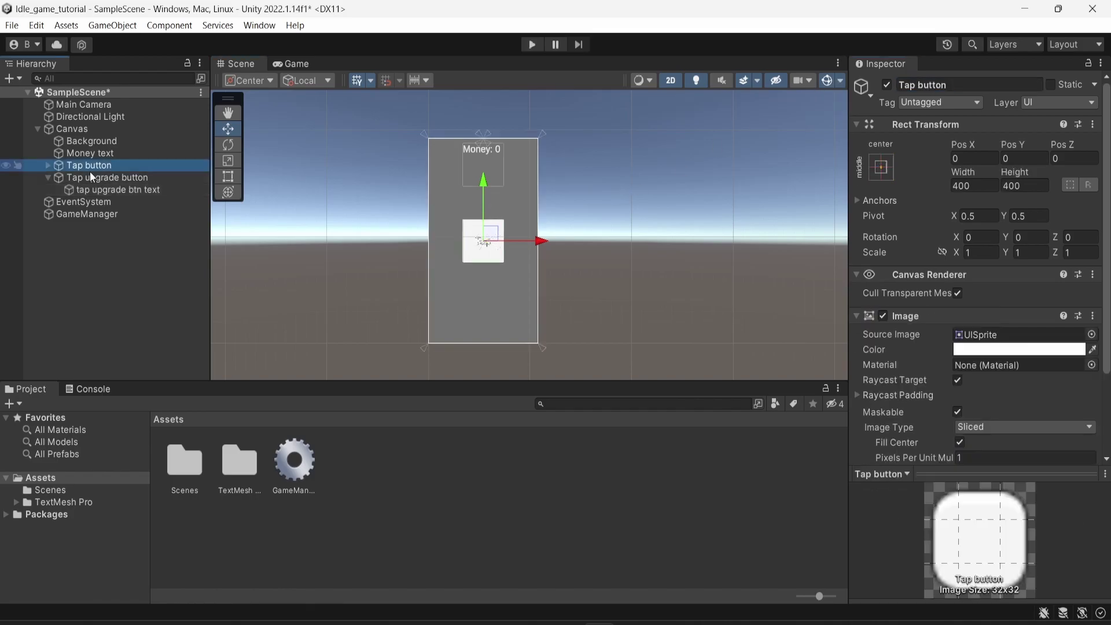
left_click_drag(486, 180, 487, 224)
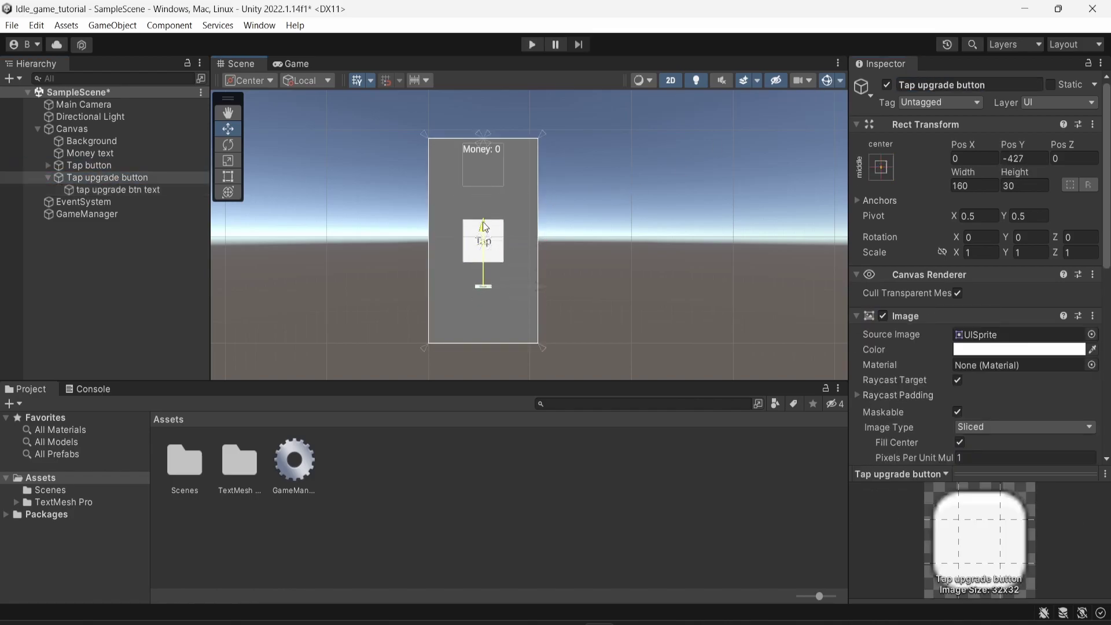
left_click(980, 188)
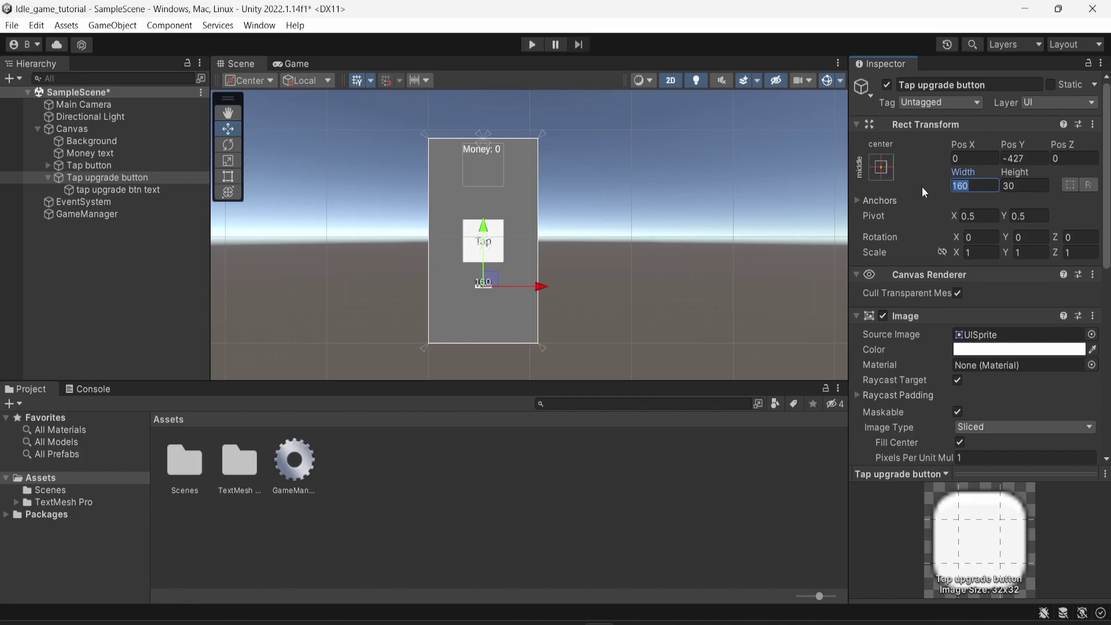
type("300")
key("Tab")
type("300")
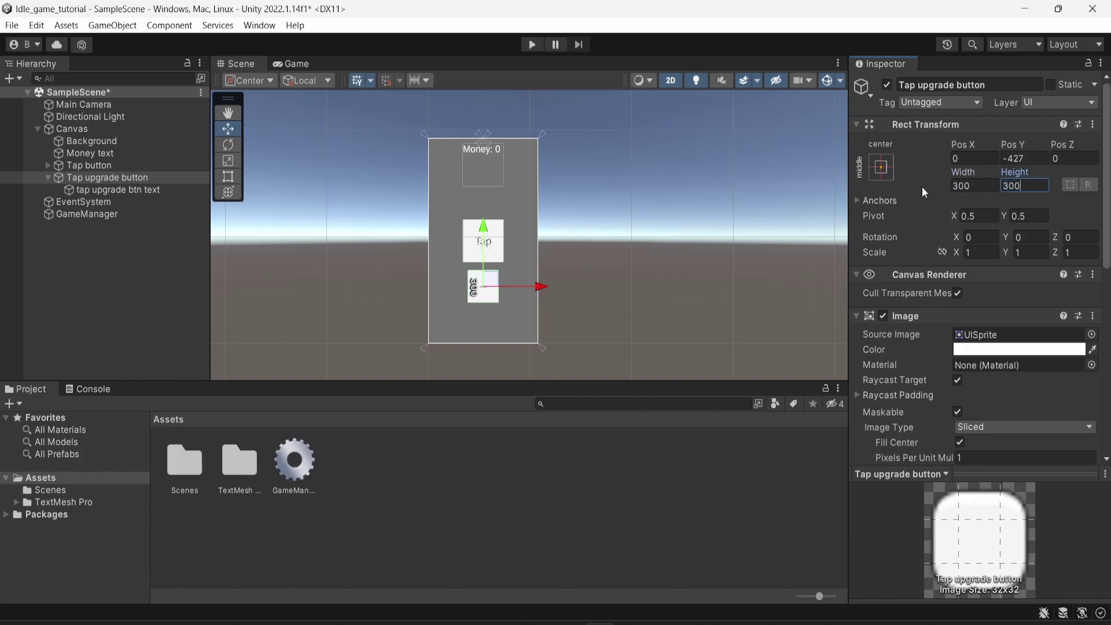
key("Return")
Step: Label the button 'Upgrade' with auto-sized text
left_click(132, 188)
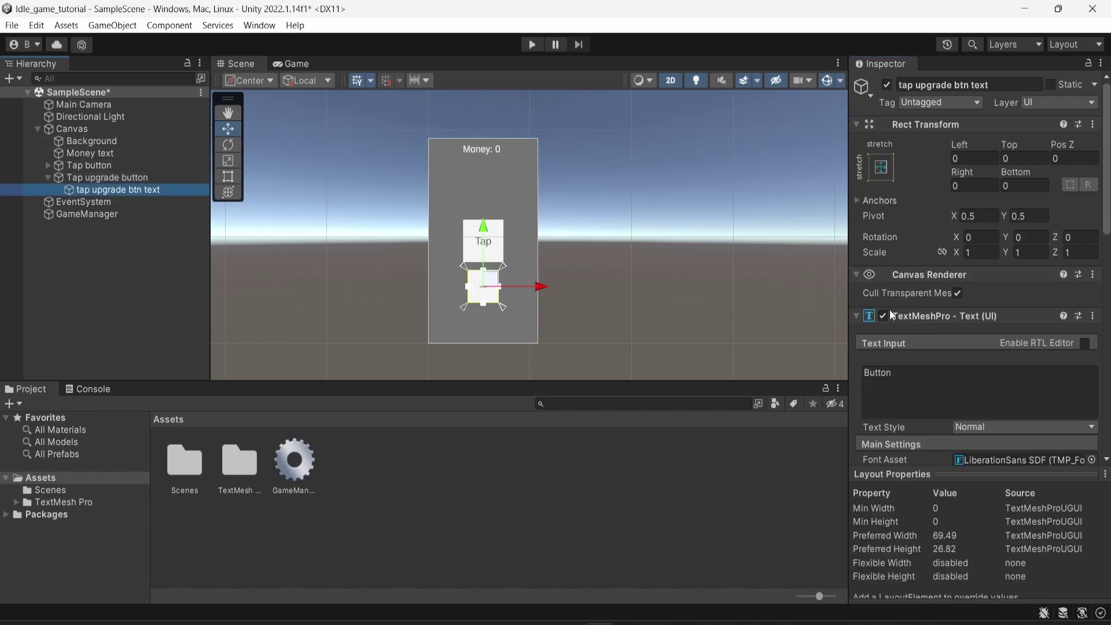
left_click(877, 384)
type("Upgrade")
scroll(927, 280, "down", 1)
scroll(927, 280, "down", 2)
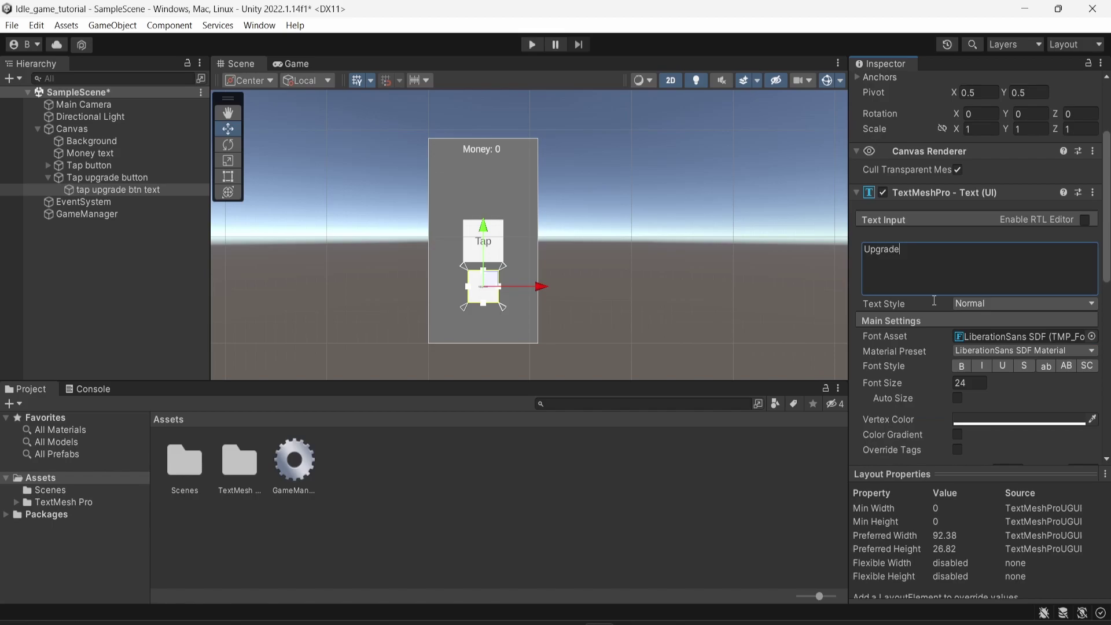
left_click(958, 399)
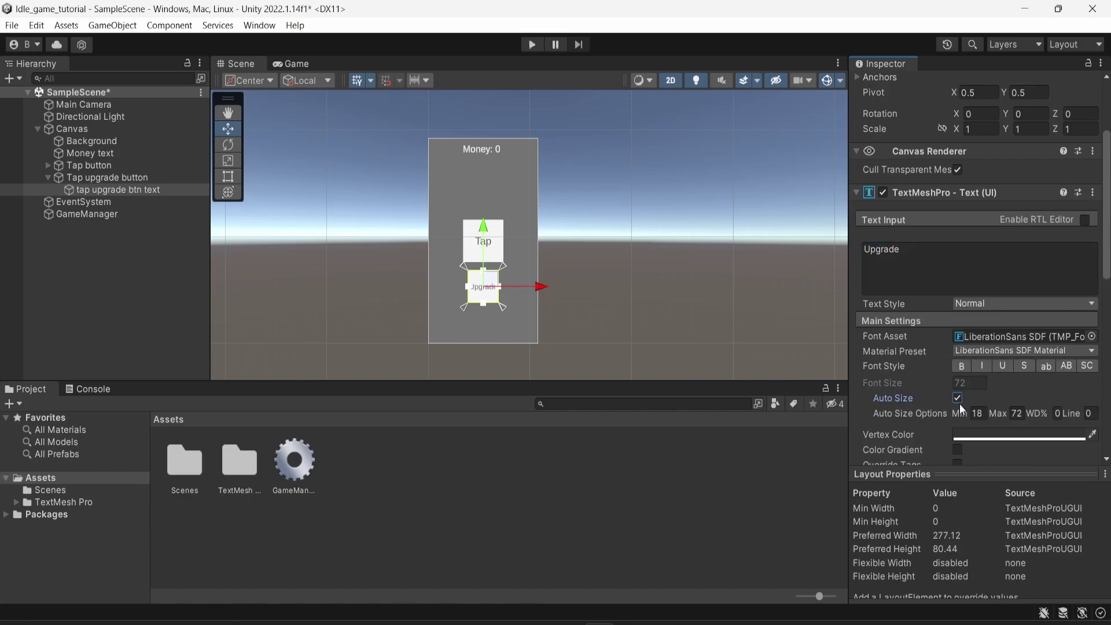
left_click(616, 298)
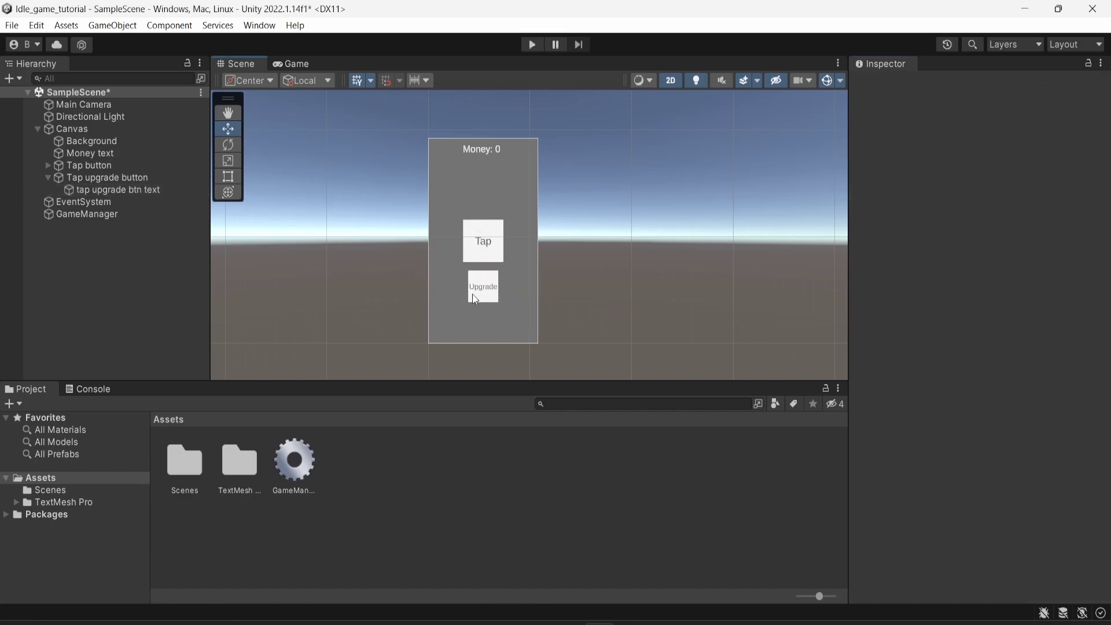
Step: Open GameManager, add 'public int levelUpgrade = 0;' below moneyPerTap, and save
double_click(304, 448)
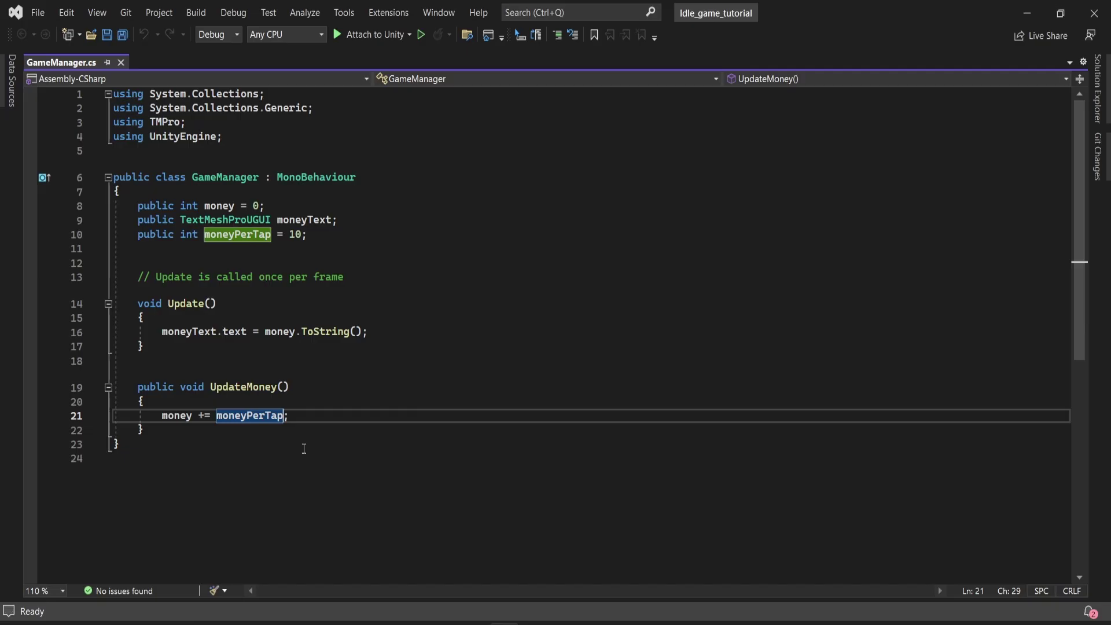
left_click(320, 236)
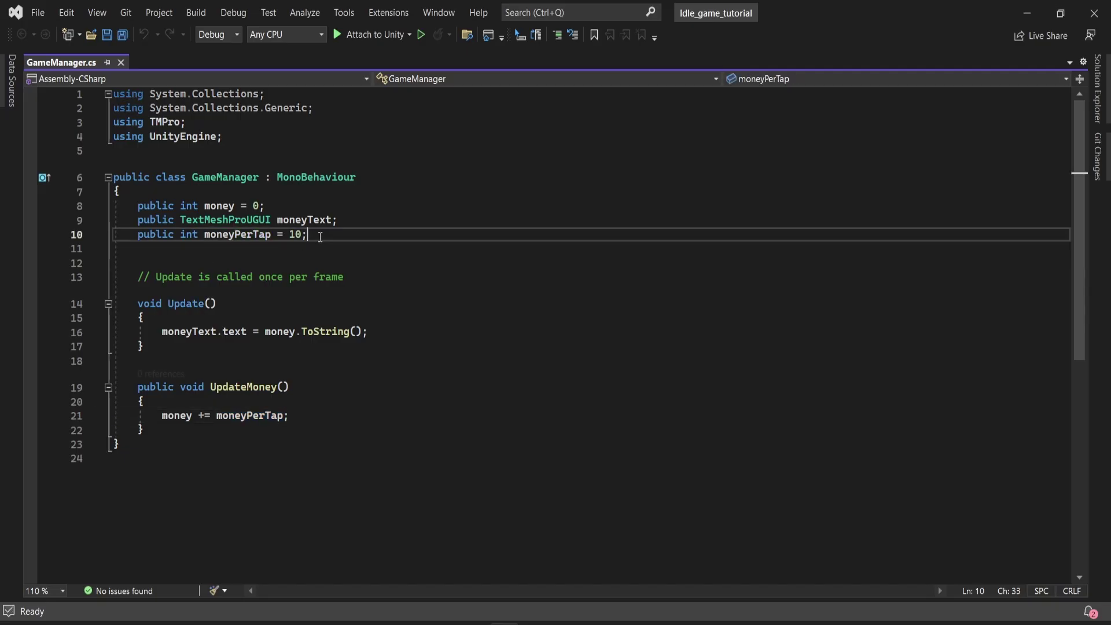
key("Return")
key("Return")
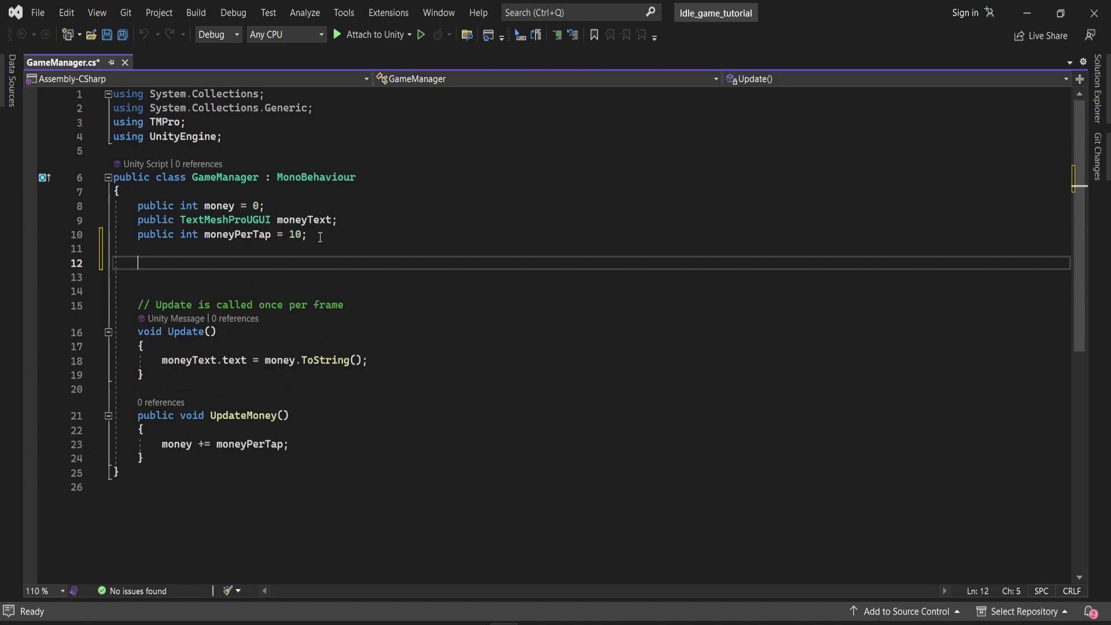
type("public ")
type("int levelUpgrade = 0;")
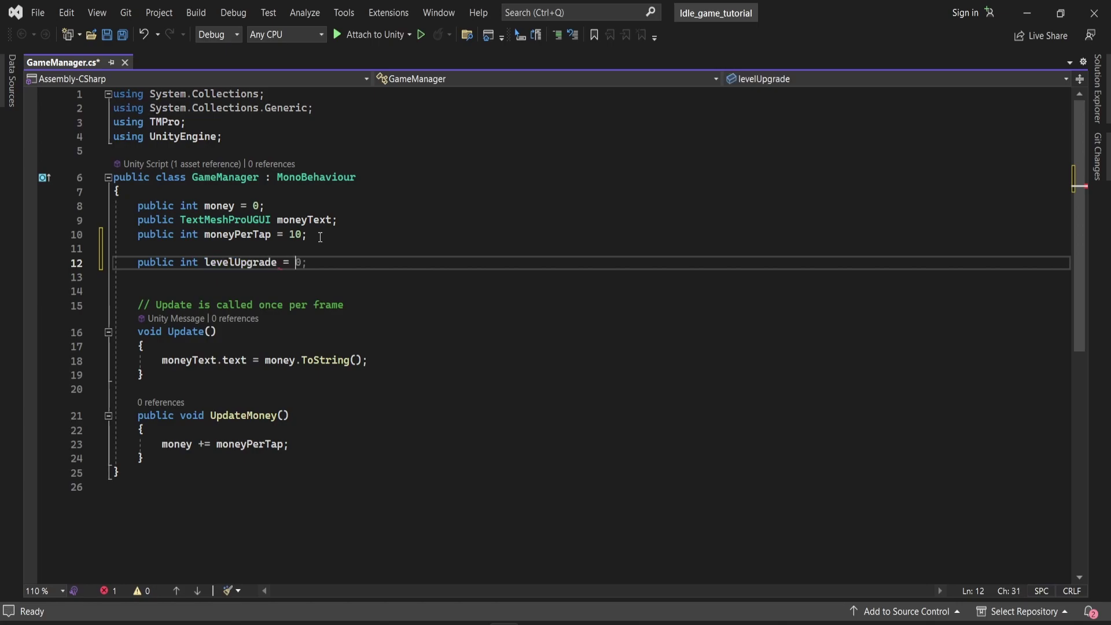
key("Tab")
key("ctrl+s")
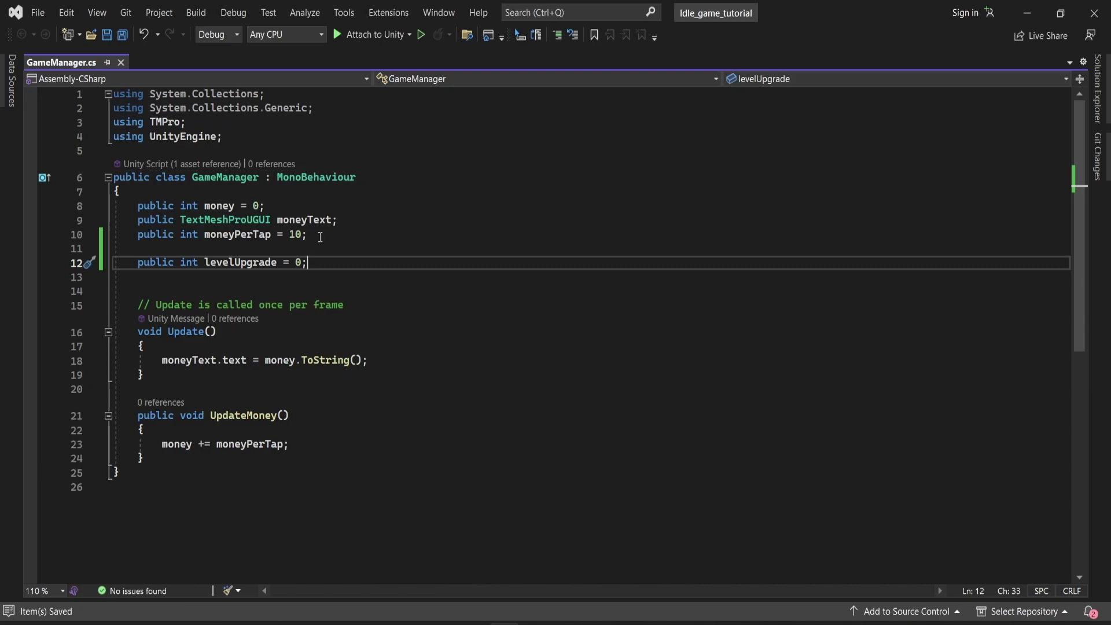
scroll(249, 406, "down", 1)
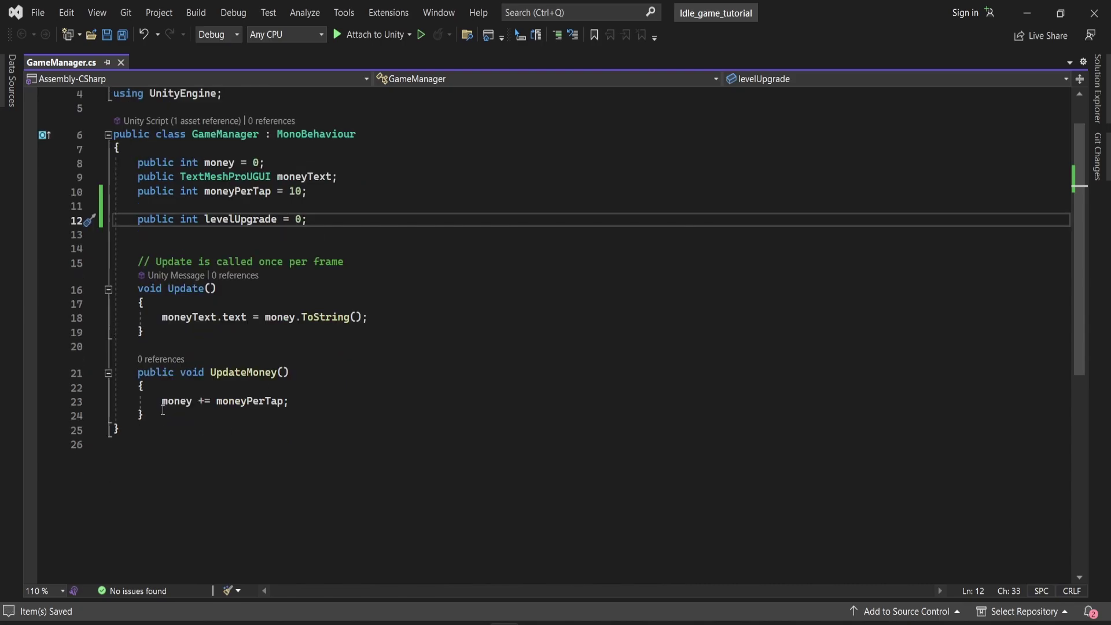
Step: Write an empty 'public void UpgradeButton()' method with braces after UpdateMoney
left_click(163, 401)
key("Return")
key("Return")
type("public void Upgr")
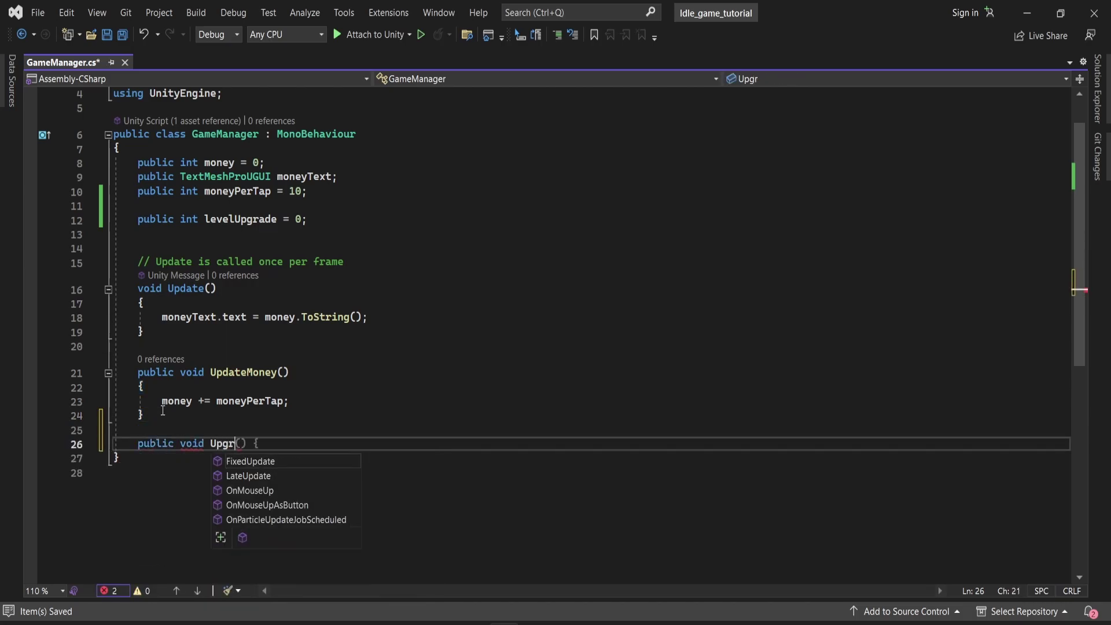
type("adeButton(){")
key("Return")
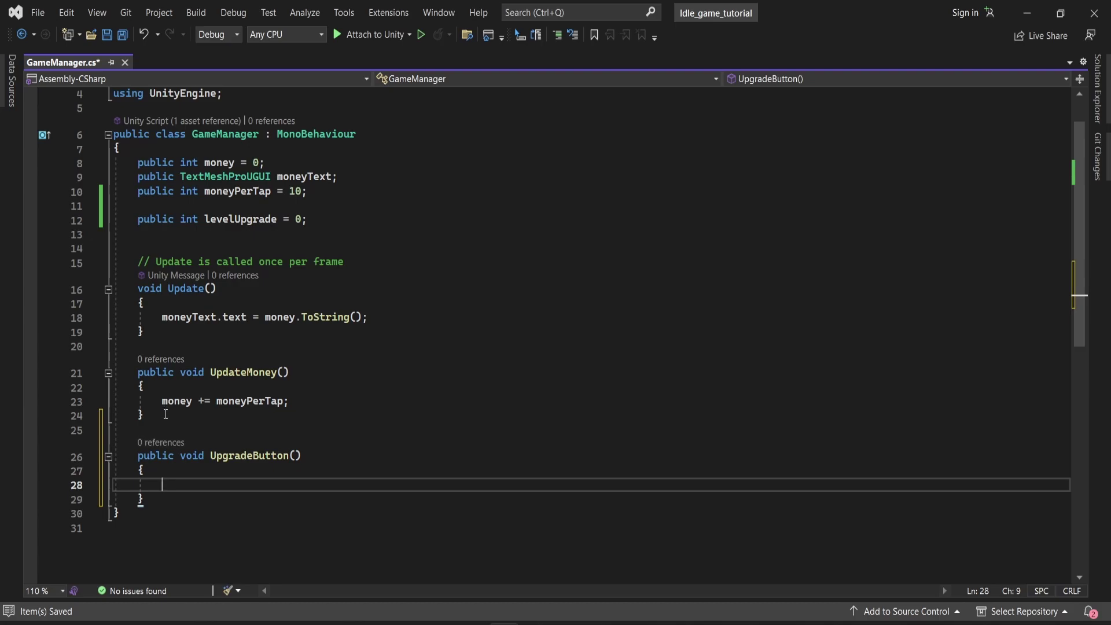
Step: Add 'public int upgradeTapBaseCost = 100;' below levelUpgrade and save the script
left_click(180, 233)
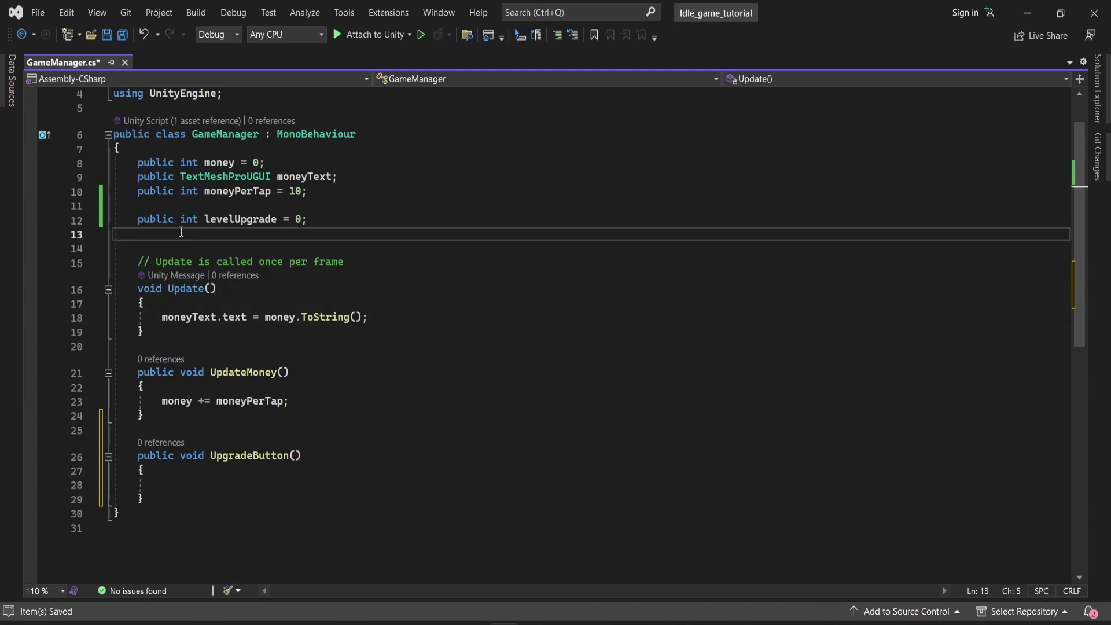
type("public")
type(" int ")
type("levelCos")
key("BackSpace")
key("BackSpace")
key("BackSpace")
type("Upgra")
key("BackSpace")
key("BackSpace")
key("BackSpace")
key("BackSpace")
key("BackSpace")
key("BackSpace")
key("BackSpace")
key("BackSpace")
type("upgrade")
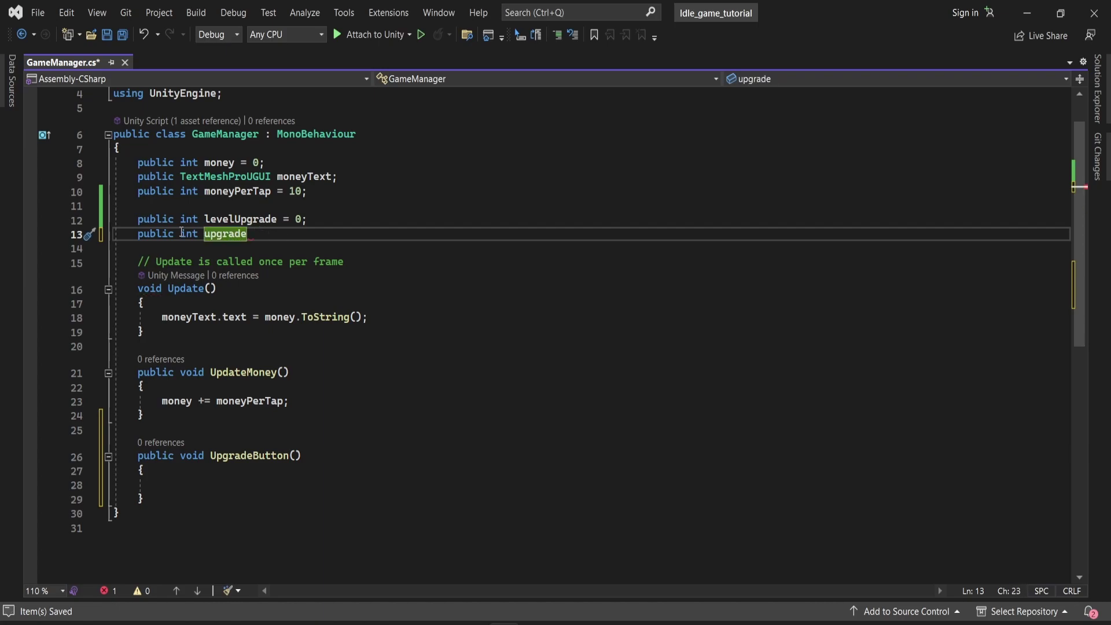
type("Tap")
type("BaseCost = ")
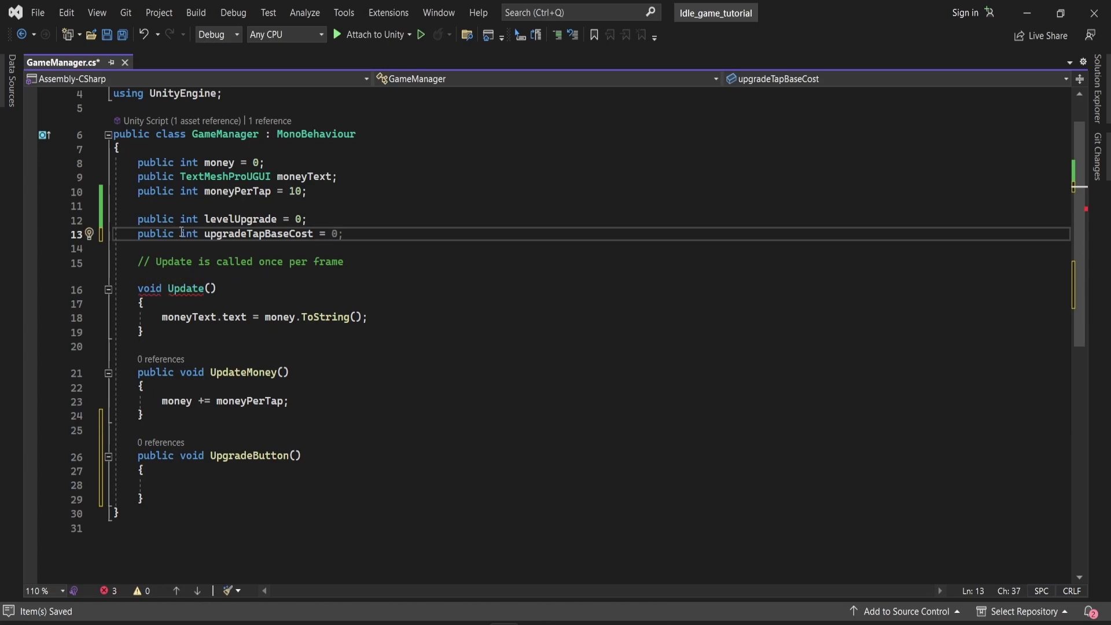
type("100;")
key("ctrl+s")
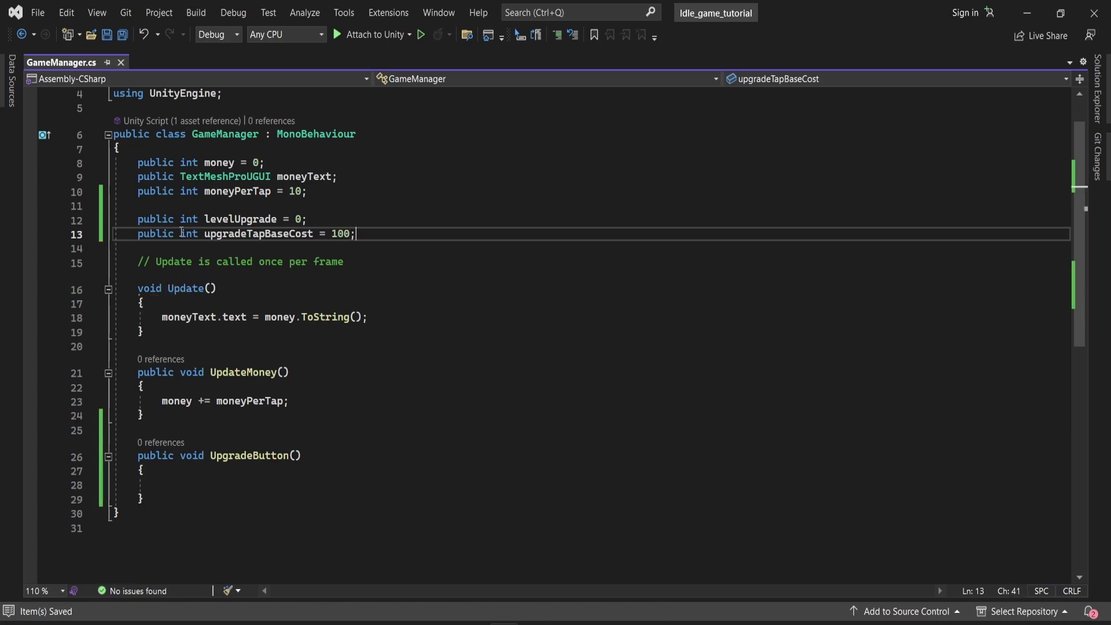
left_click(183, 487)
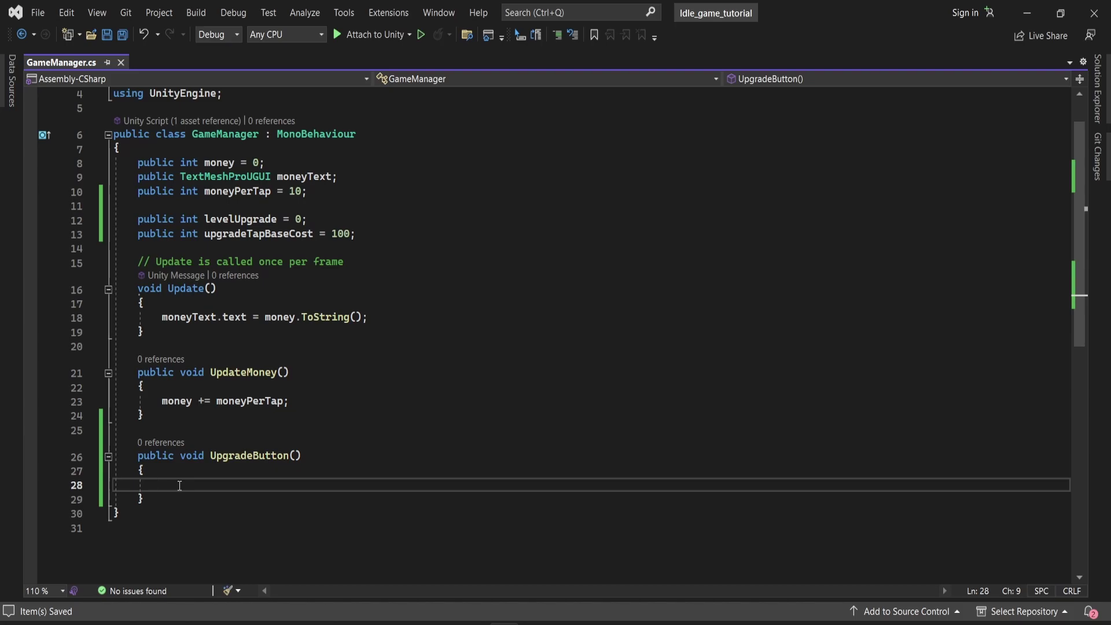
type("if (")
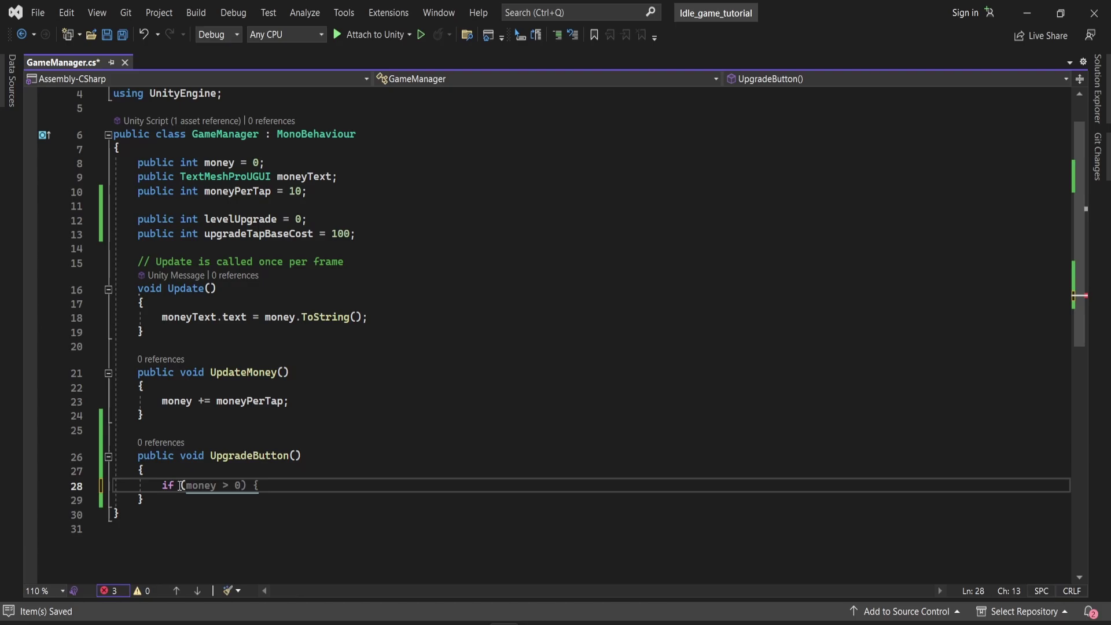
type("money > ")
type("upgr)")
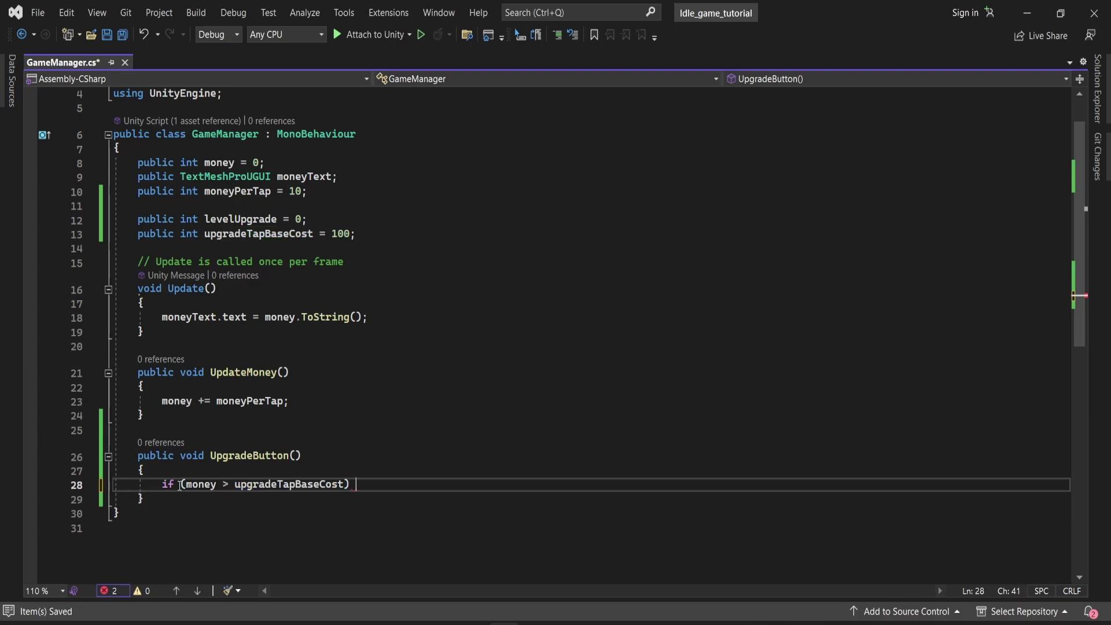
type(" {")
Step: Write 'if (money > upgradeTapBaseCost)' containing 'moneyPerTap += 5;' and 'levelUpgrade++;'
key("Return")
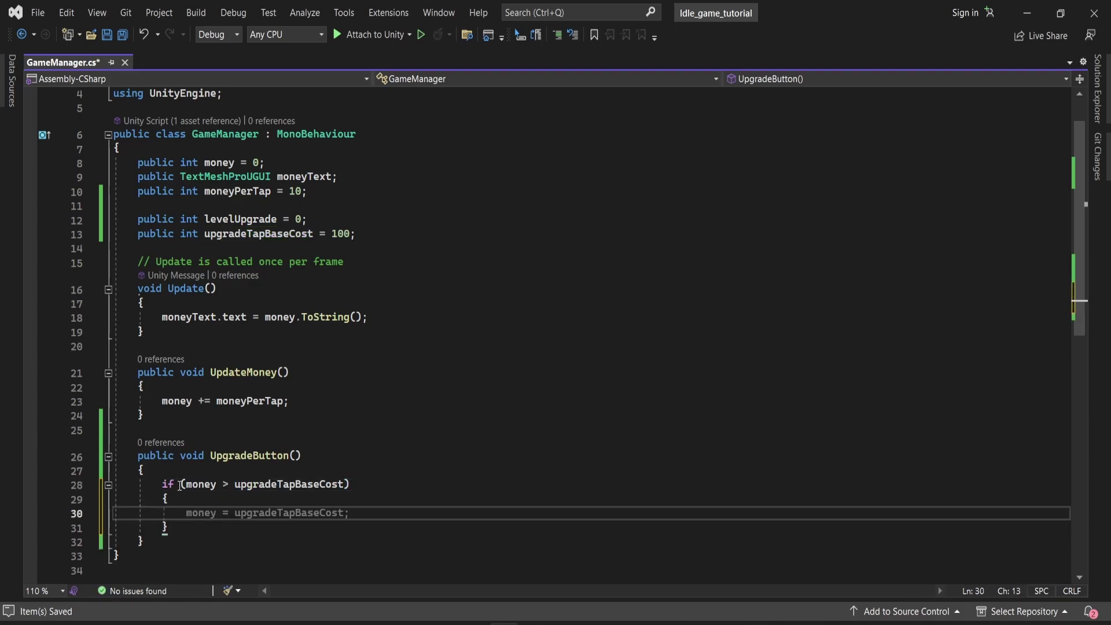
type("mone")
key("Tab")
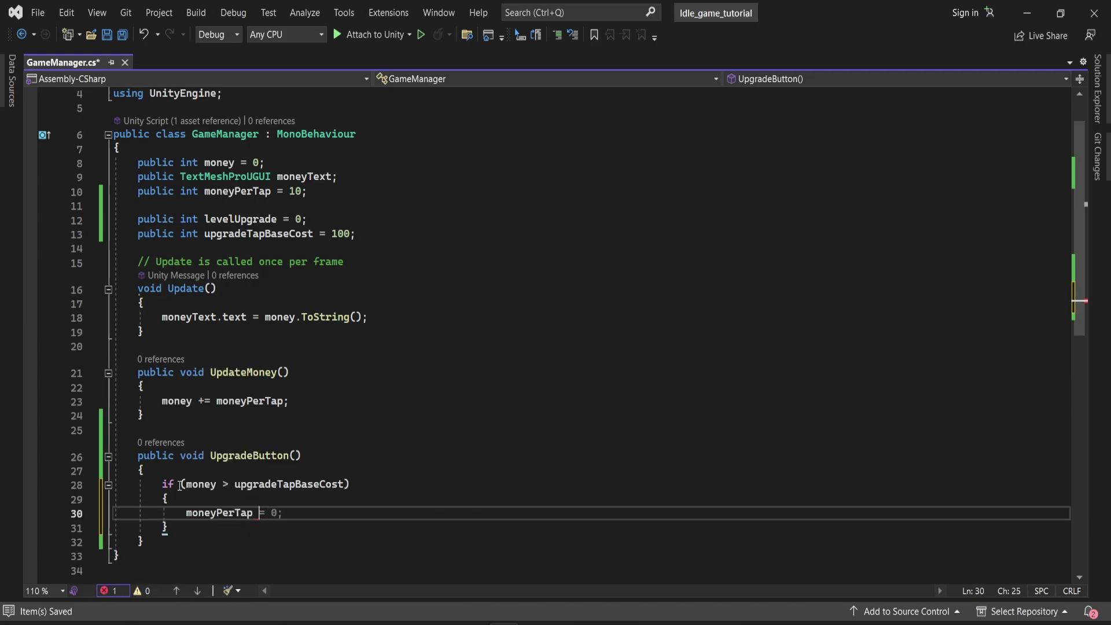
type("+")
type("= 5;")
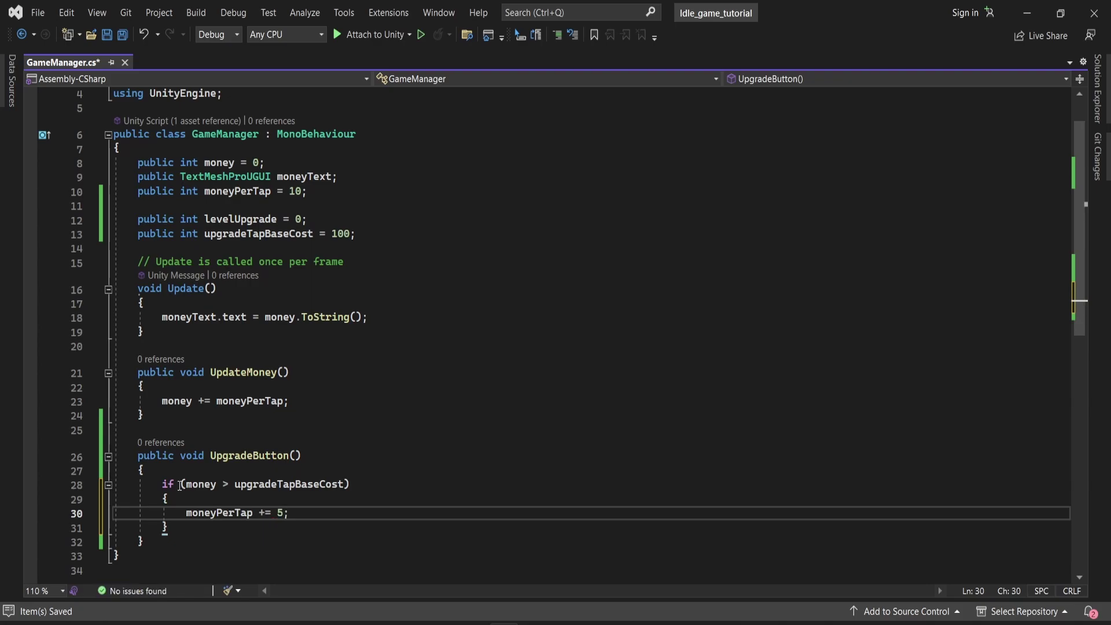
key("Return")
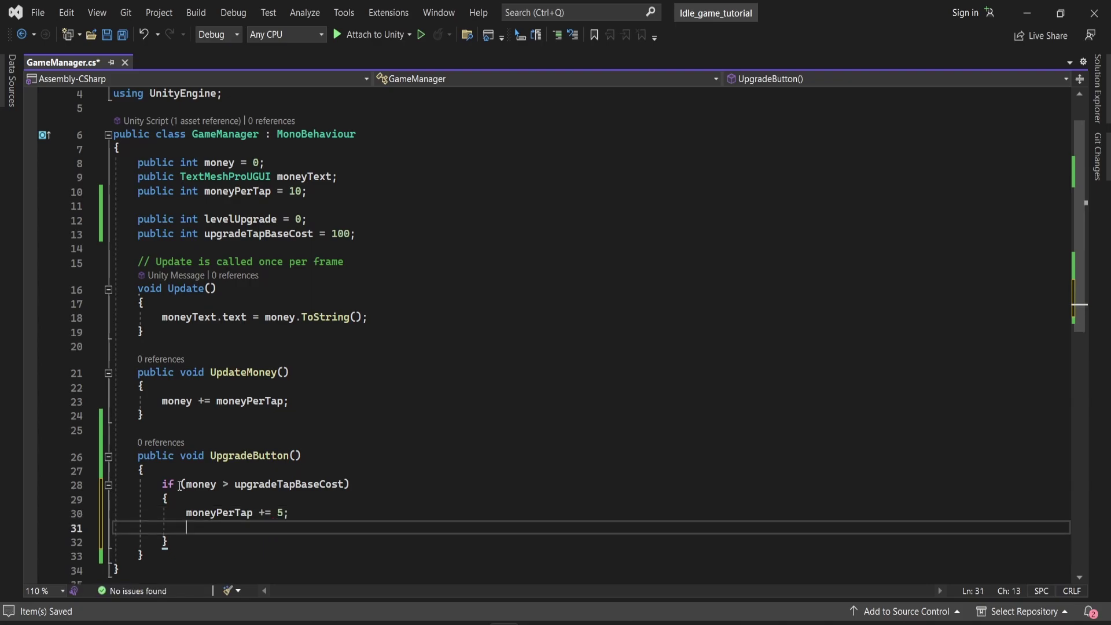
type("le")
key("Tab")
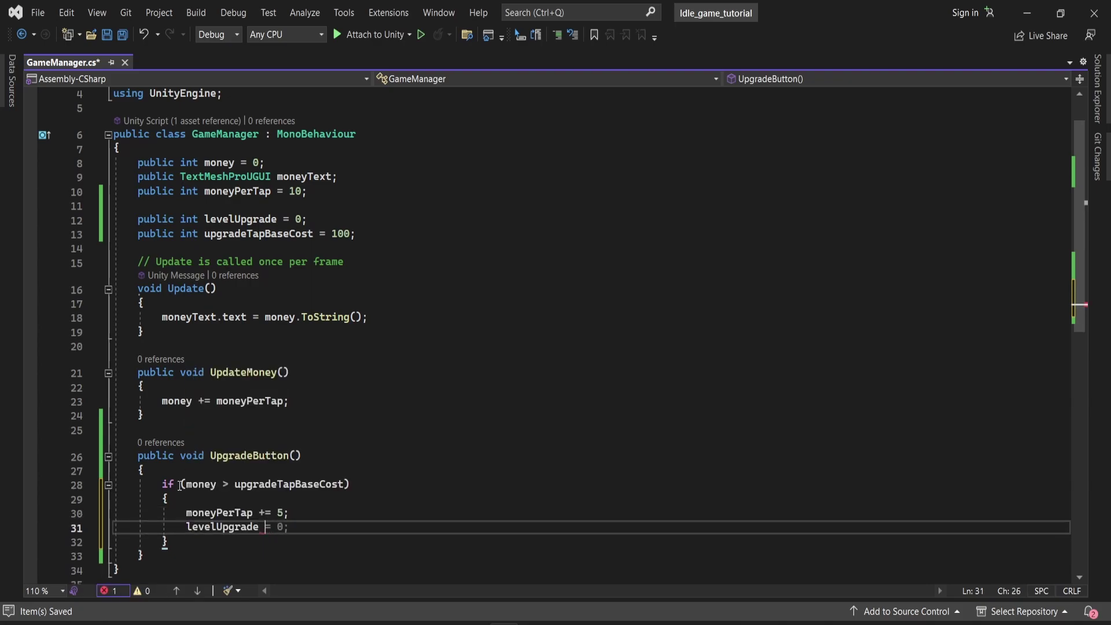
key("BackSpace")
type("++;")
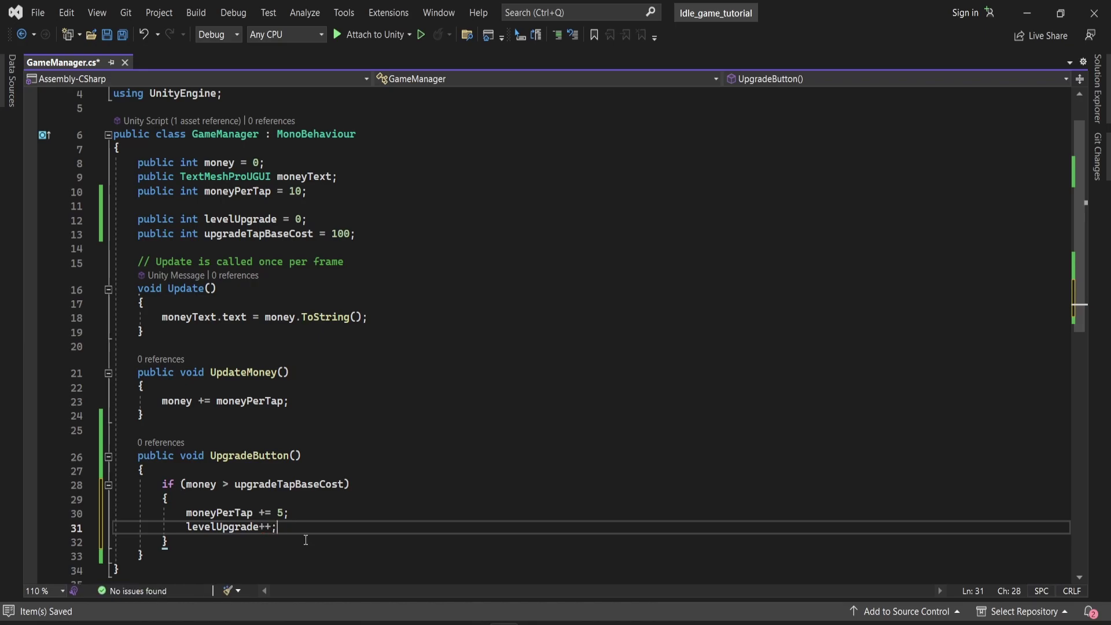
scroll(304, 541, "down", 2)
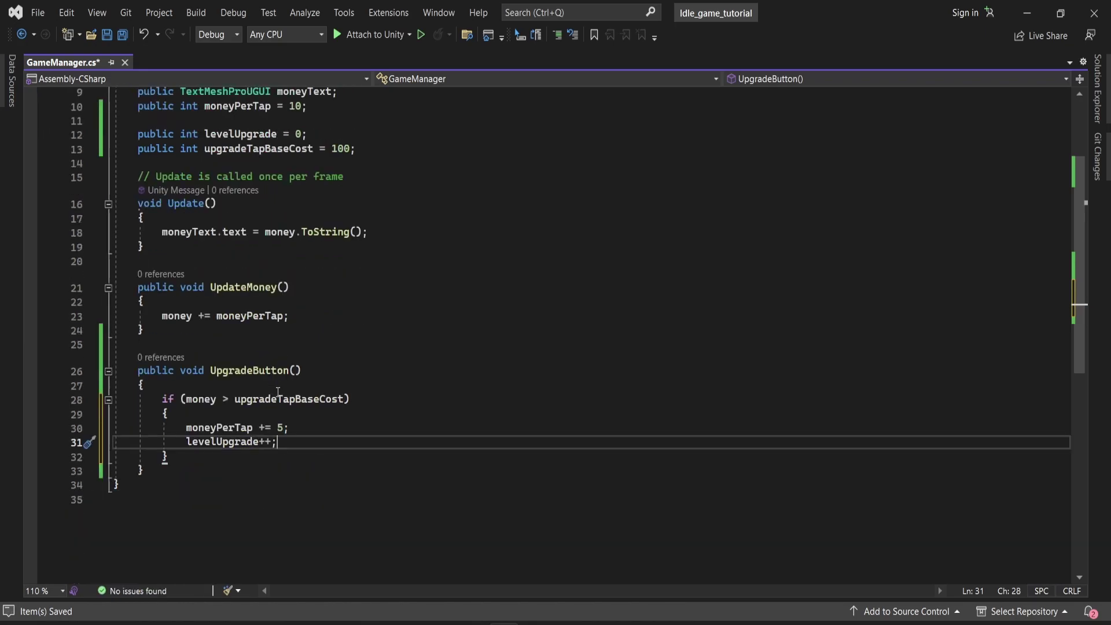
scroll(280, 396, "down", 1)
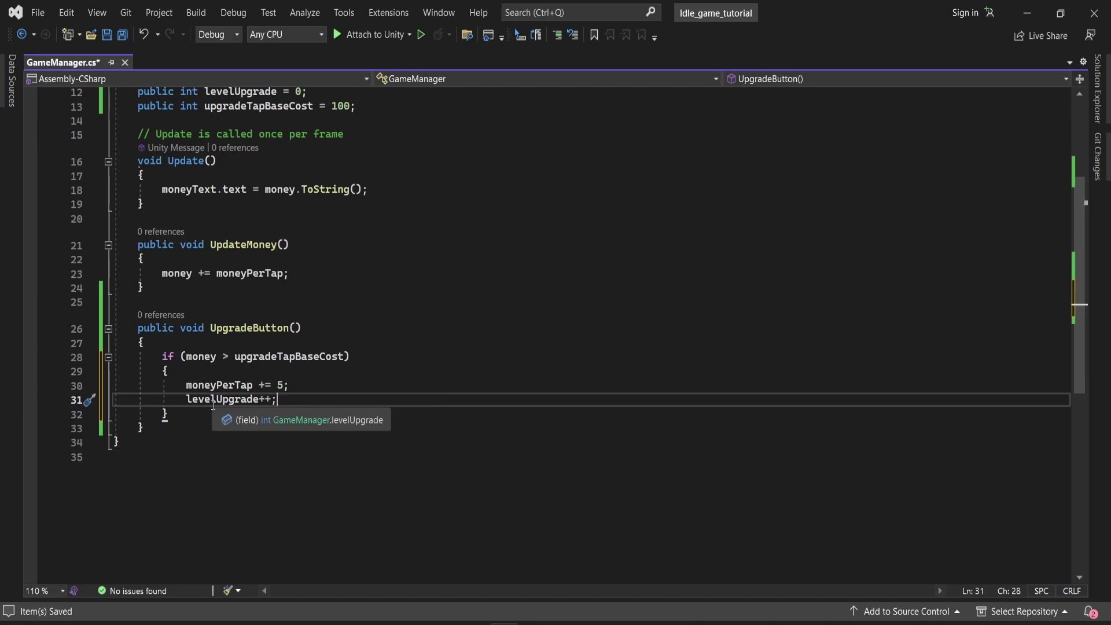
scroll(212, 406, "up", 1)
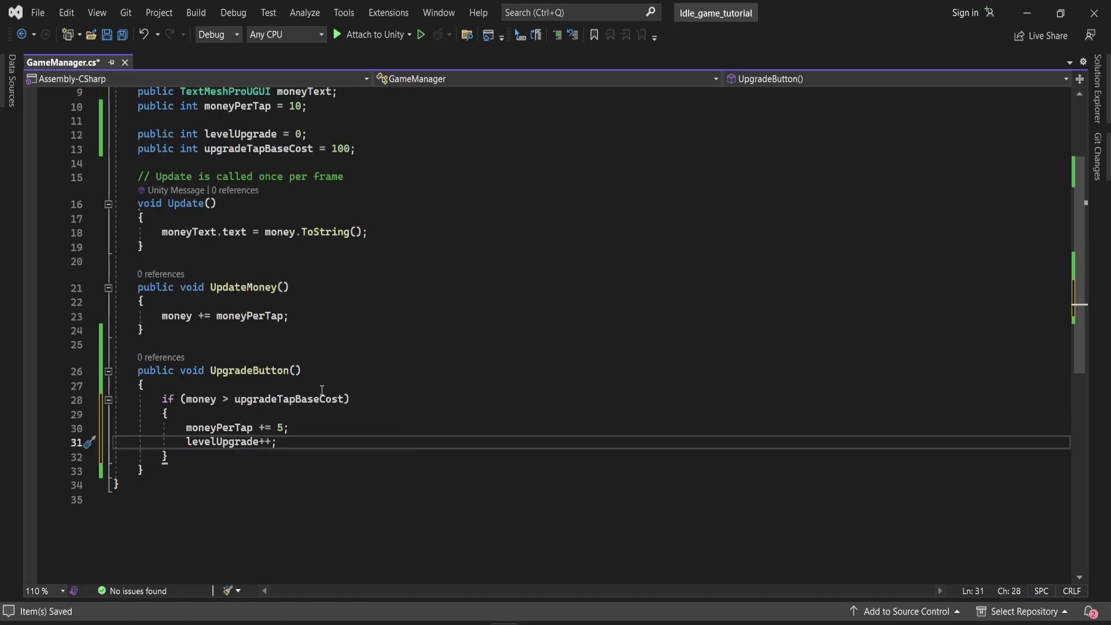
scroll(321, 391, "up", 1)
scroll(282, 478, "down", 1)
Step: Add 'money -= upgradeTapBaseCost;' and 'upgradeTapBaseCost += 50;' inside the if block
key("Return")
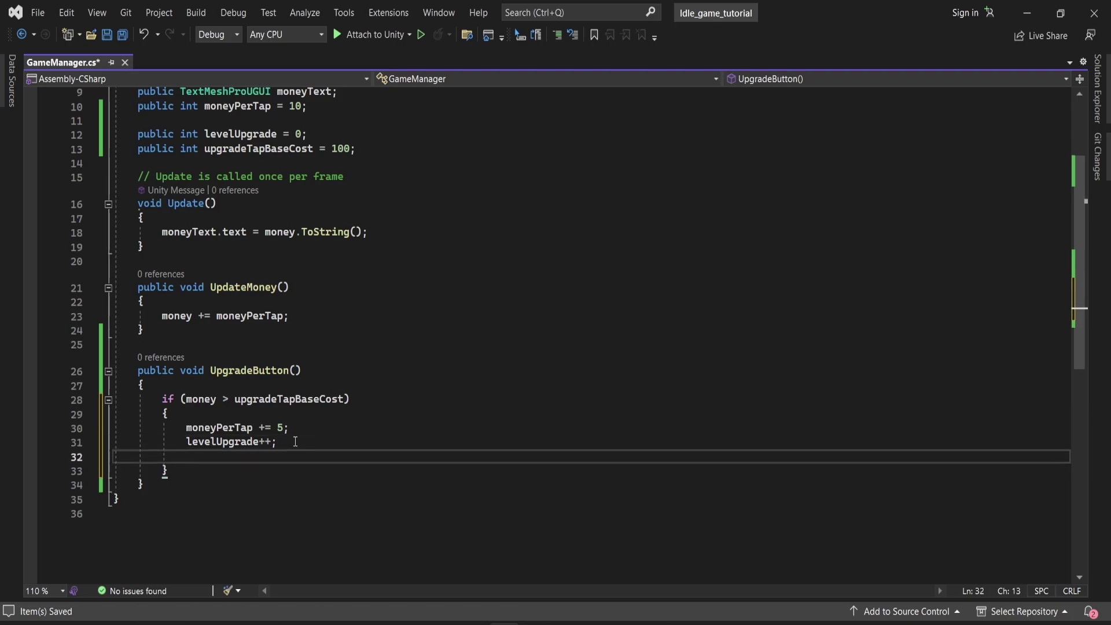
type("money")
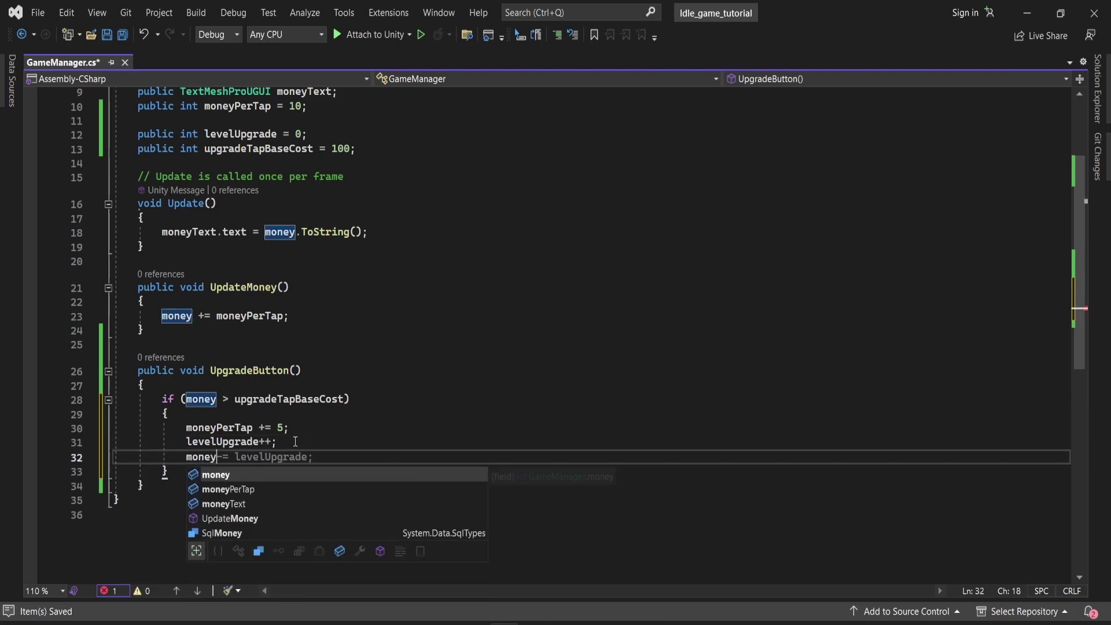
type(" -= up")
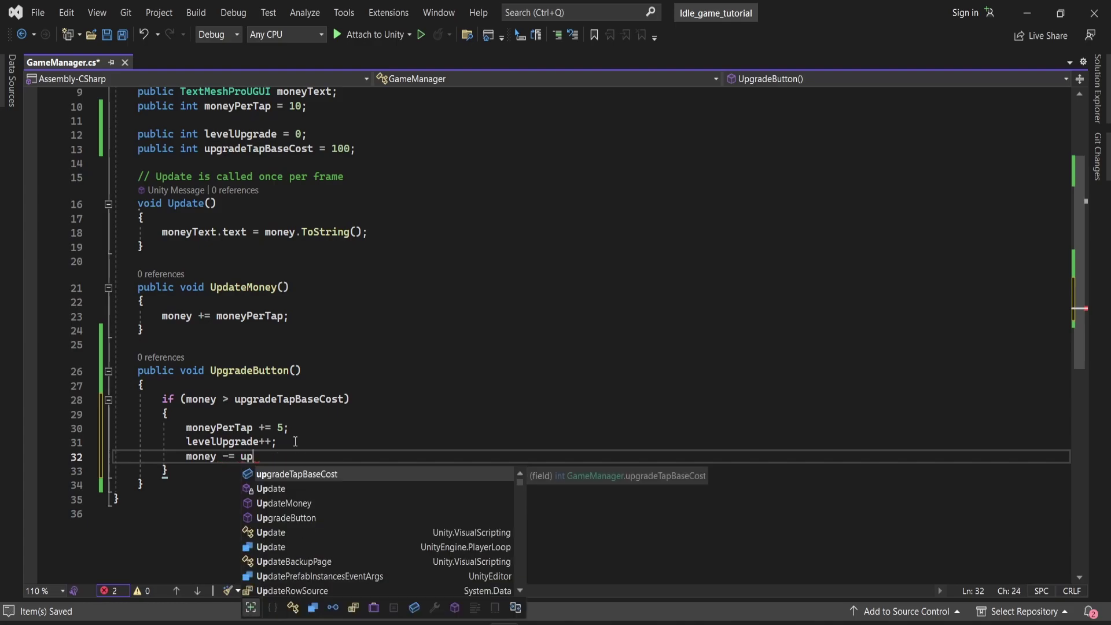
key("Tab")
type(";")
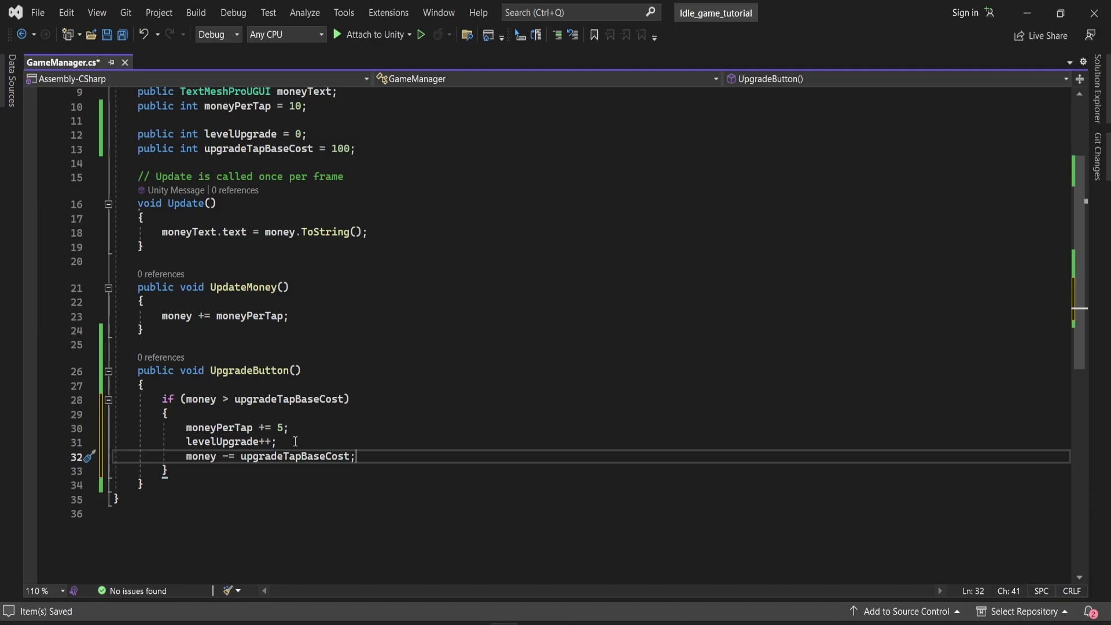
key("Return")
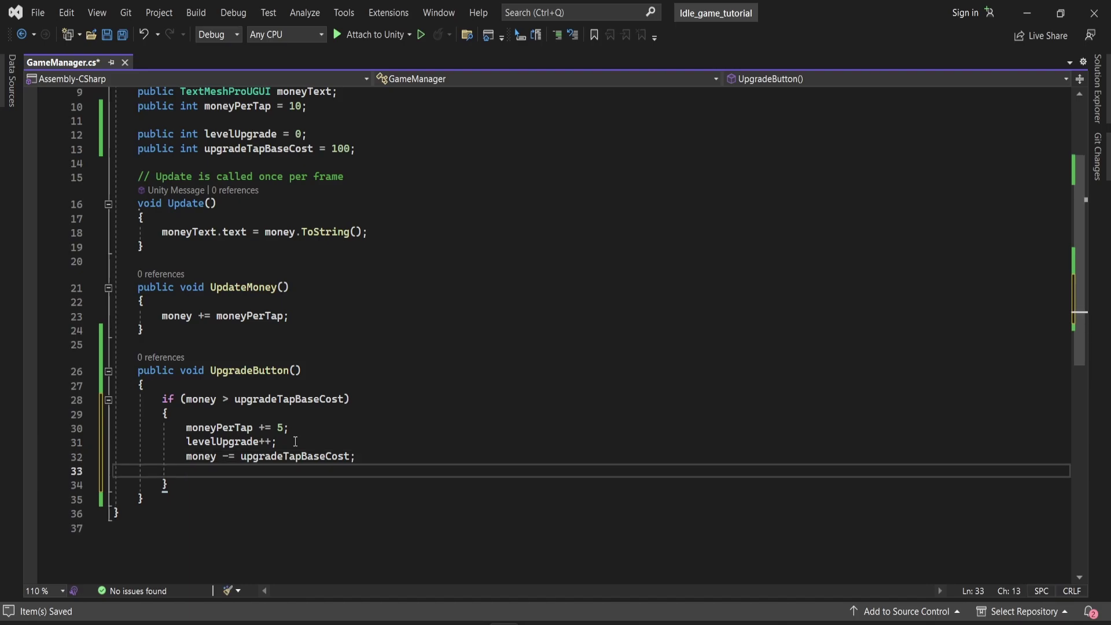
type("upg")
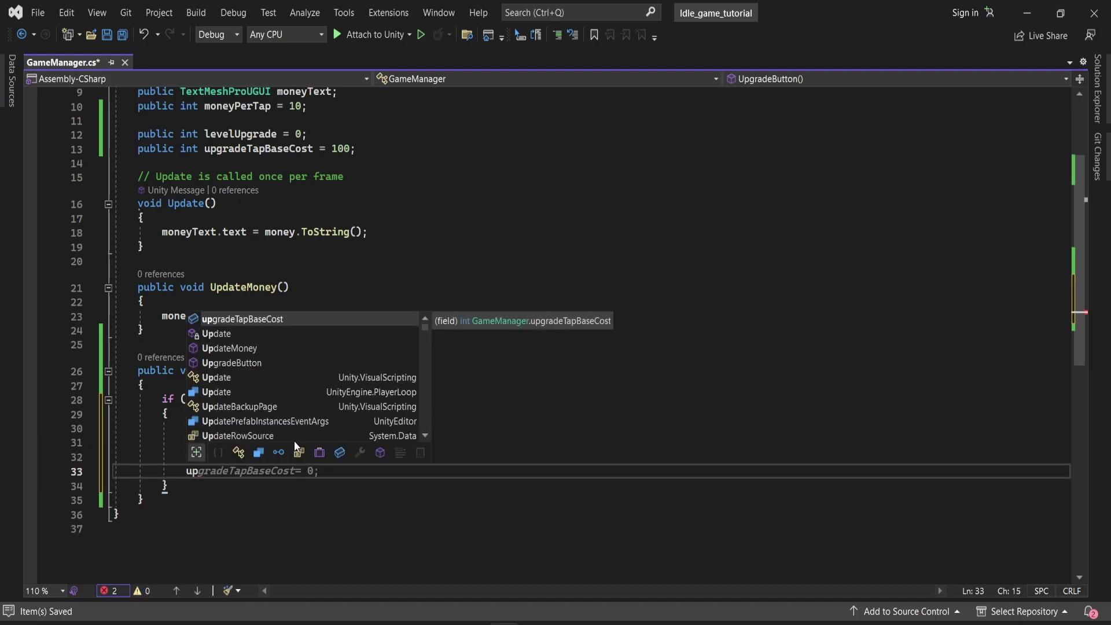
key("Tab")
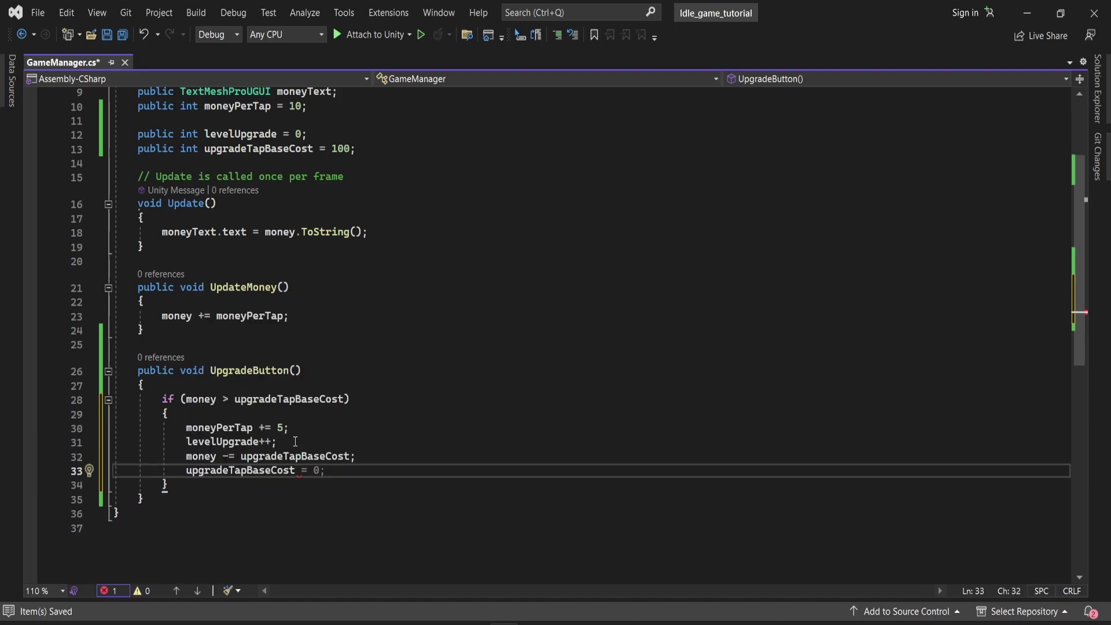
type("+= 50;")
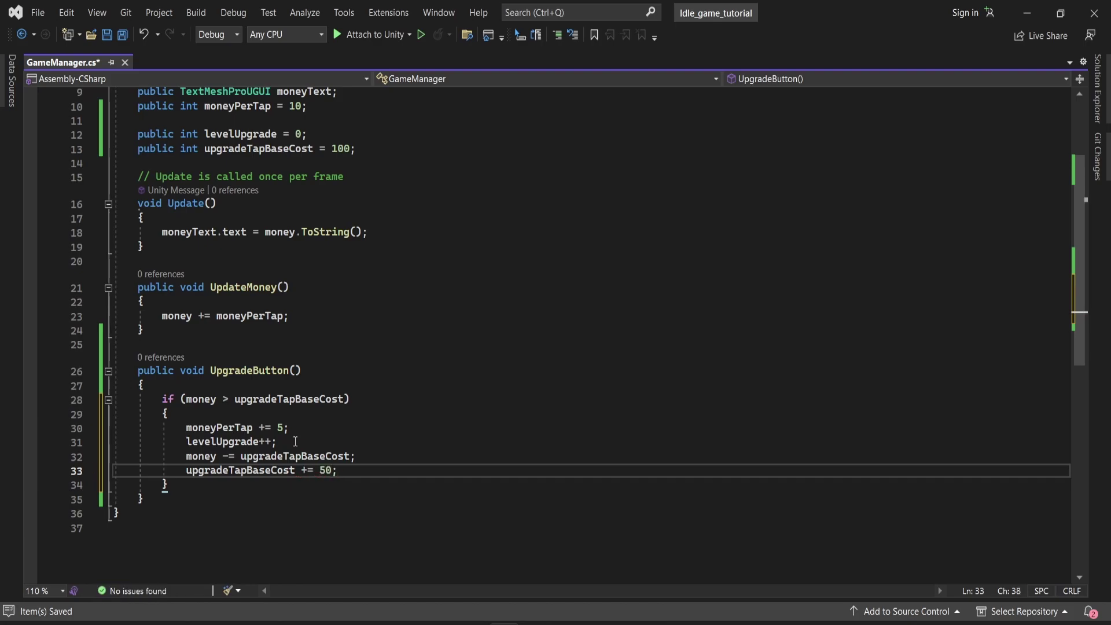
Step: Save the script and hook the Tap upgrade button's On Click to GameManager.UpgradeButton()
key("ctrl+s")
key("alt+Tab")
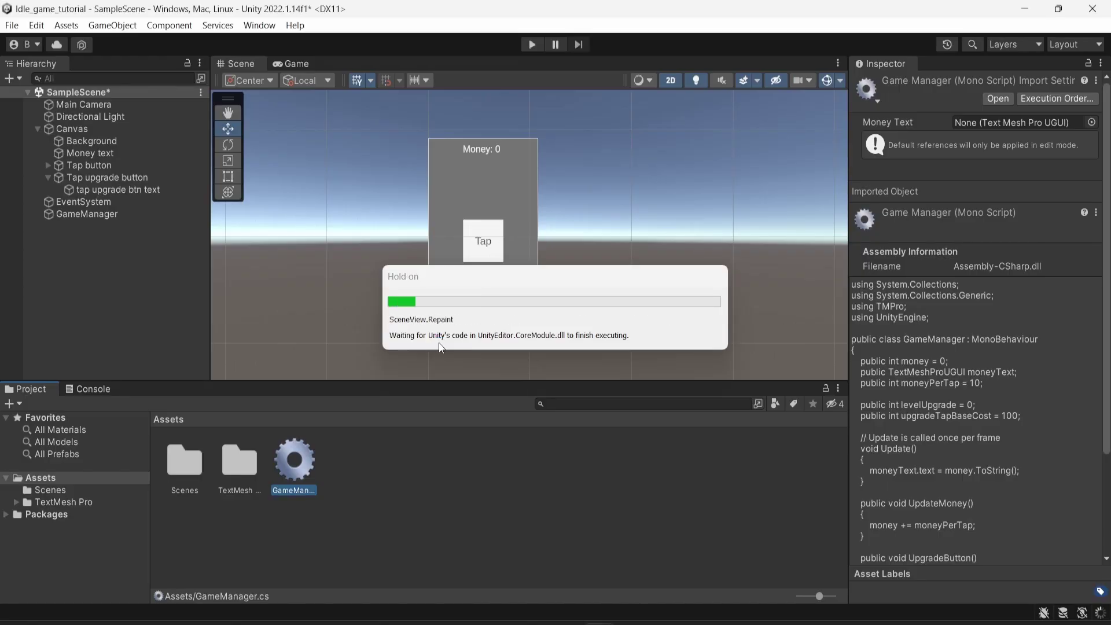
left_click(104, 183)
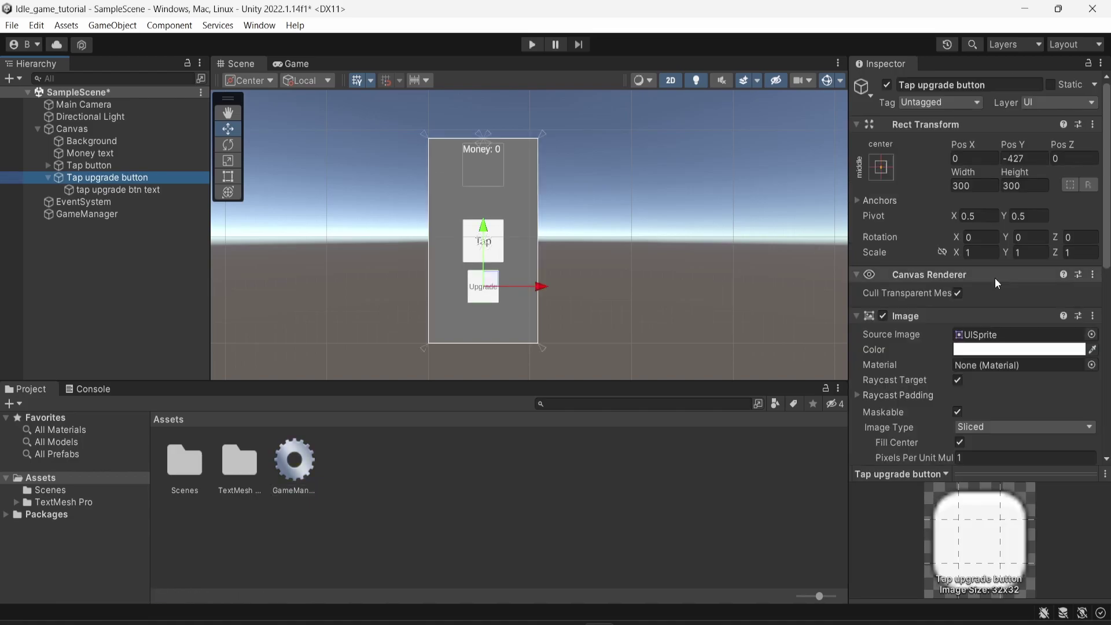
scroll(995, 278, "down", 2)
scroll(996, 278, "down", 4)
scroll(995, 278, "down", 4)
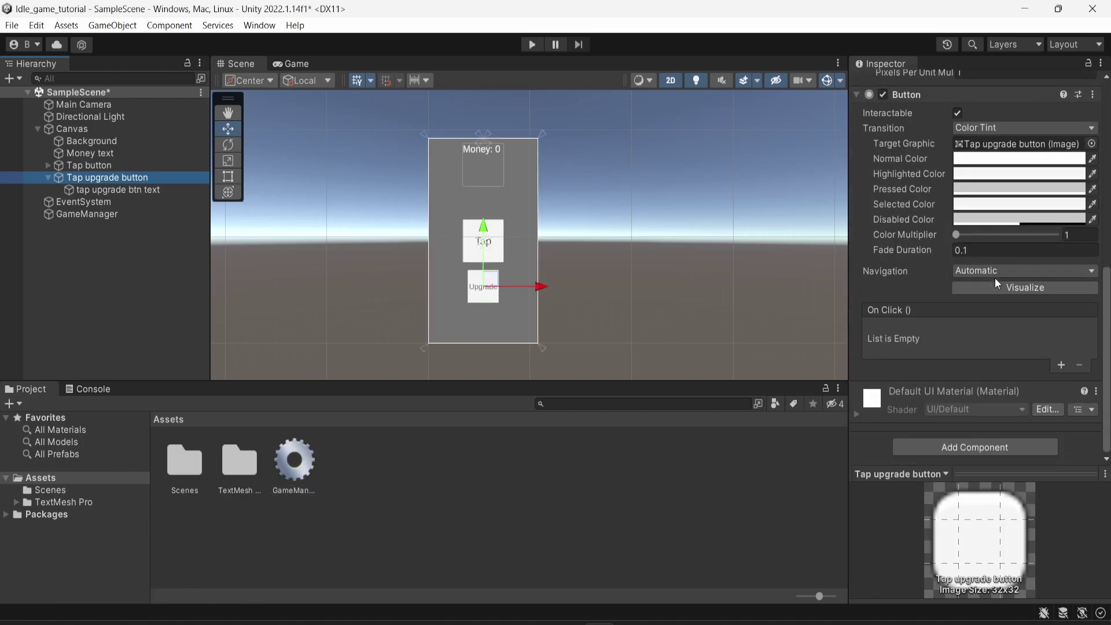
left_click(1062, 366)
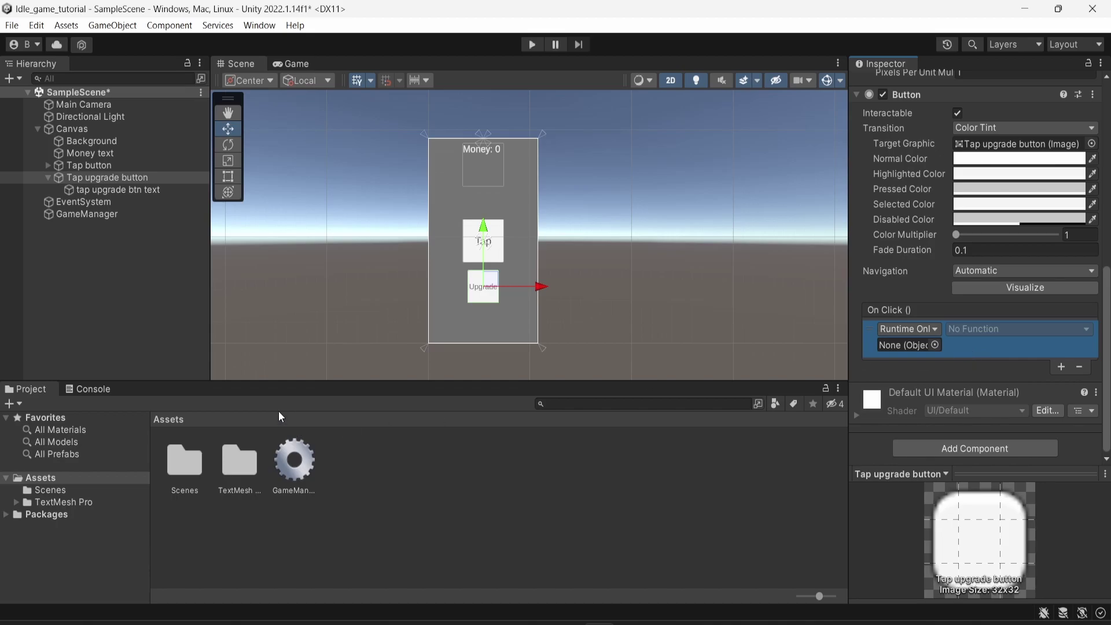
left_click_drag(74, 214, 903, 340)
left_click(1007, 329)
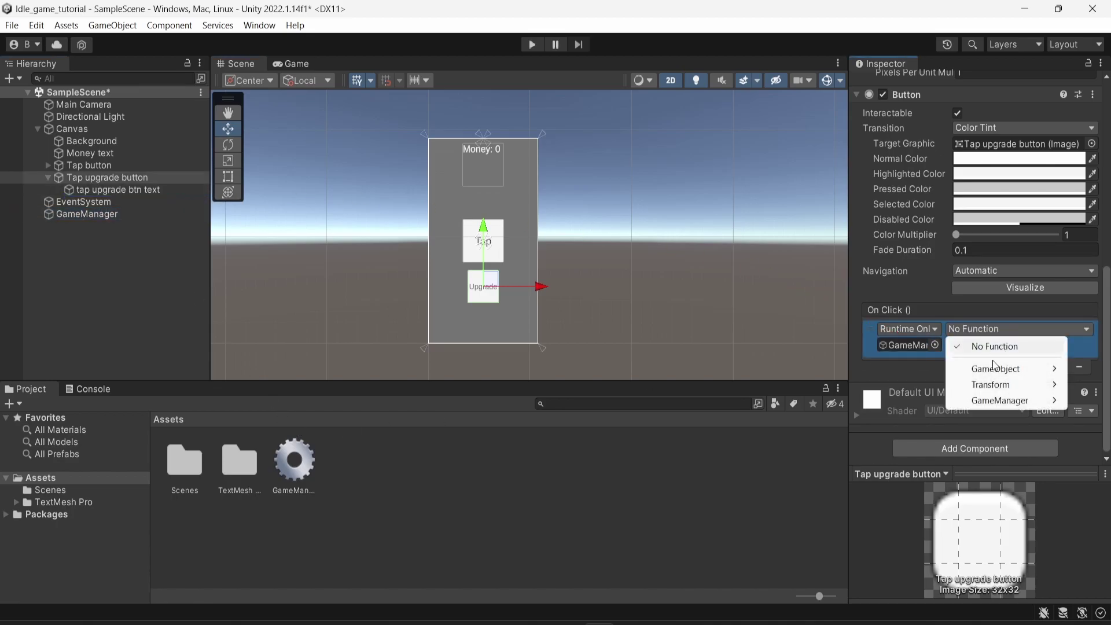
mouse_move(1001, 400)
left_click(812, 607)
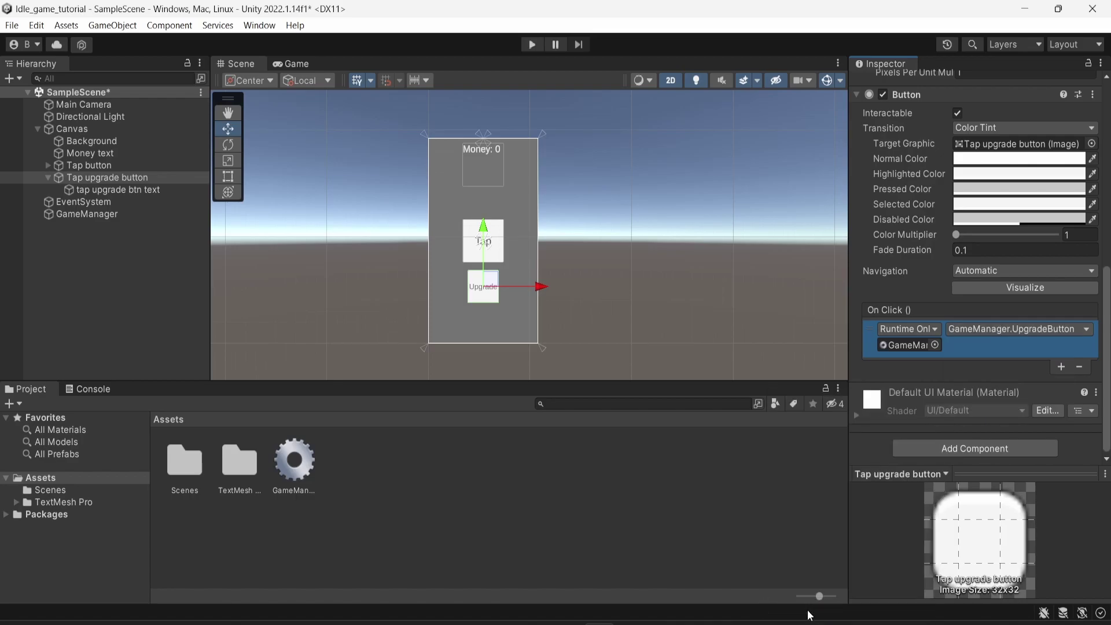
Step: Enter play mode, select GameManager, and try an upgrade with no money
left_click(102, 318)
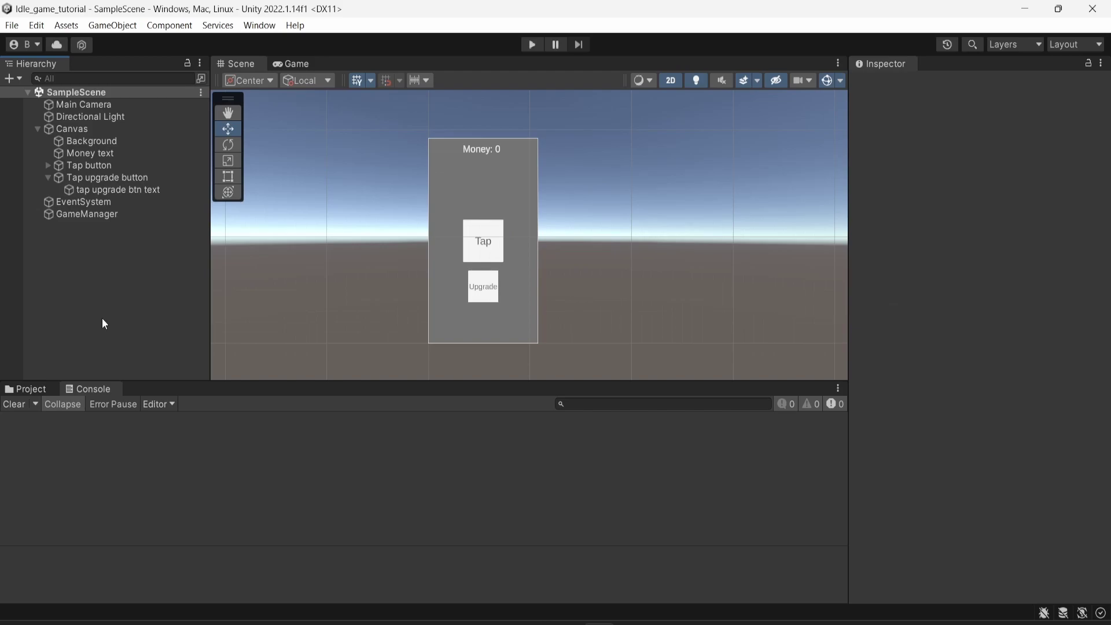
left_click(529, 48)
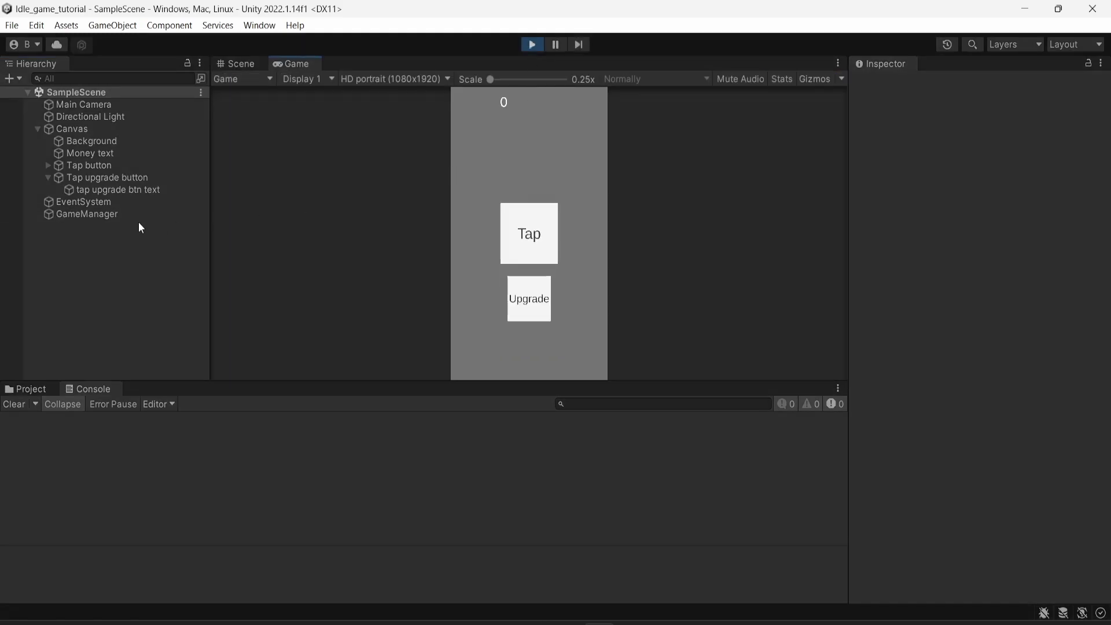
left_click(90, 213)
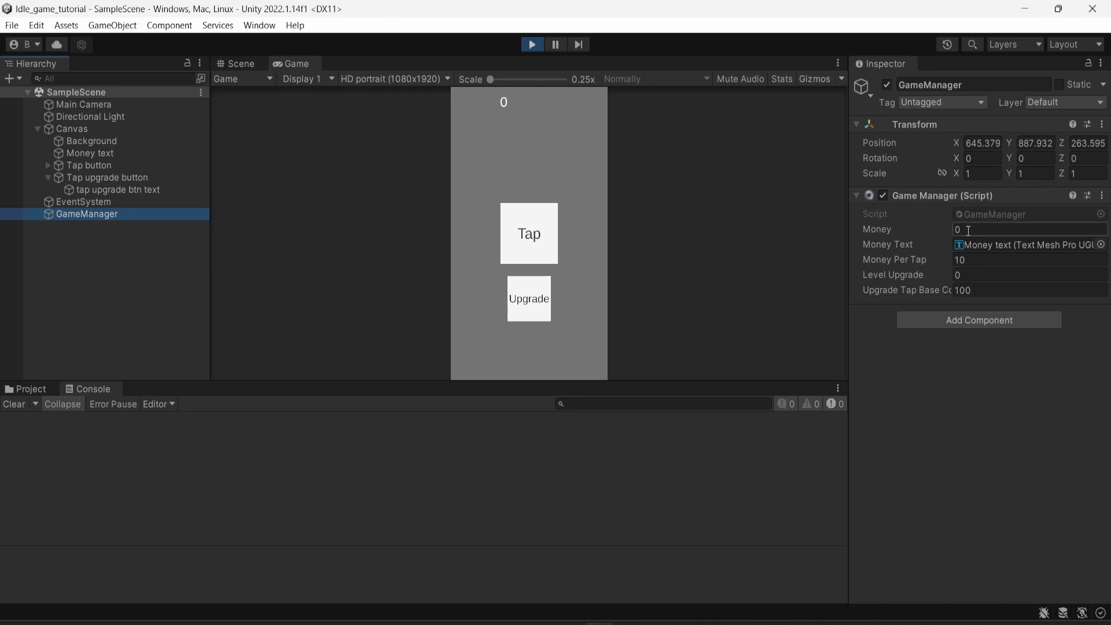
left_click(532, 298)
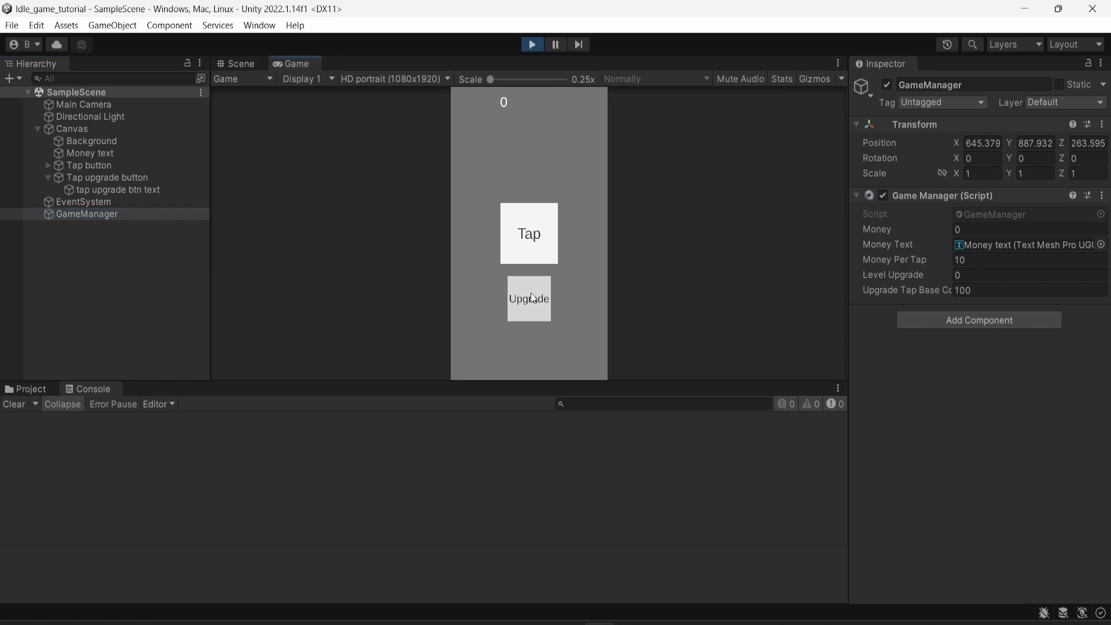
Step: Tap up to 140 money and buy the first upgrade
left_click(517, 241)
triple_click(516, 241)
double_click(516, 240)
triple_click(516, 241)
left_click(515, 240)
triple_click(516, 241)
left_click(515, 241)
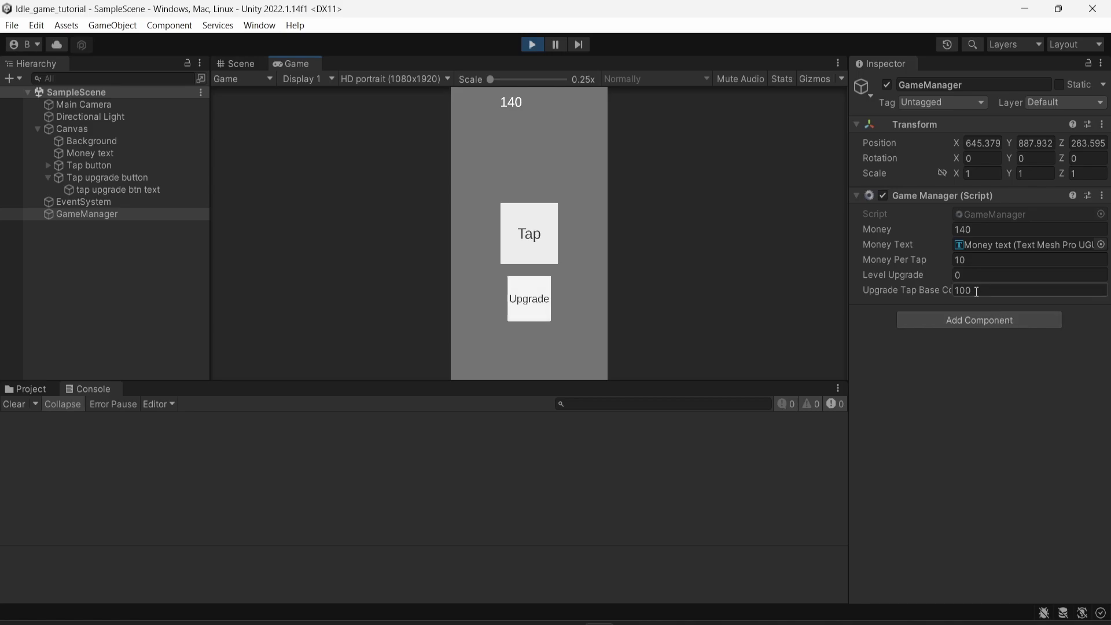
left_click(526, 313)
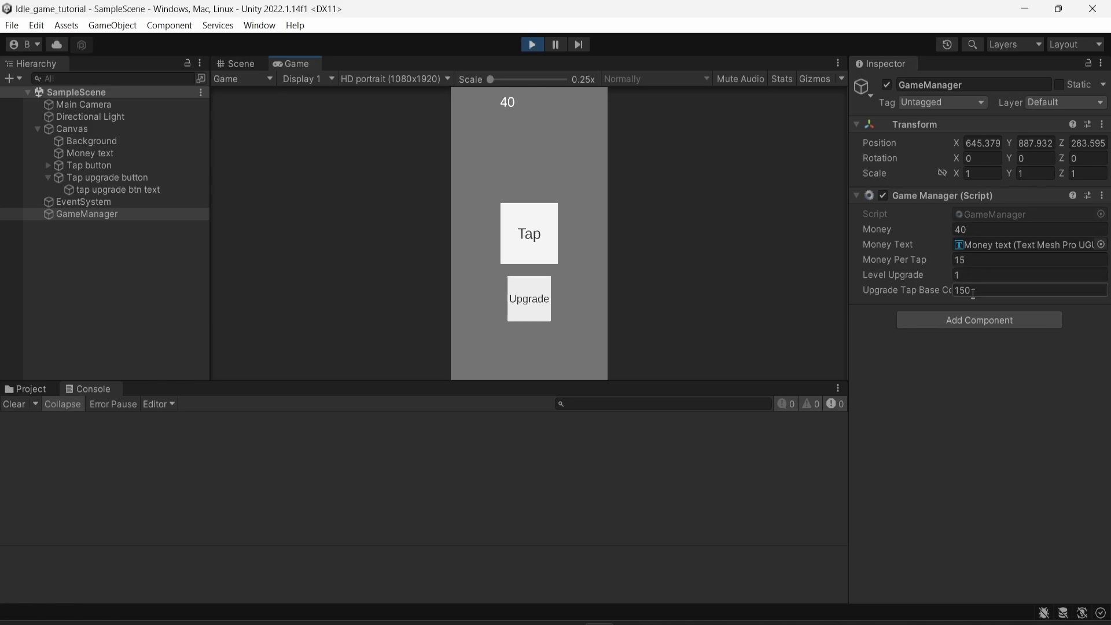
Step: Tap up to 250 money and buy the second upgrade, reaching level 2
left_click(526, 302)
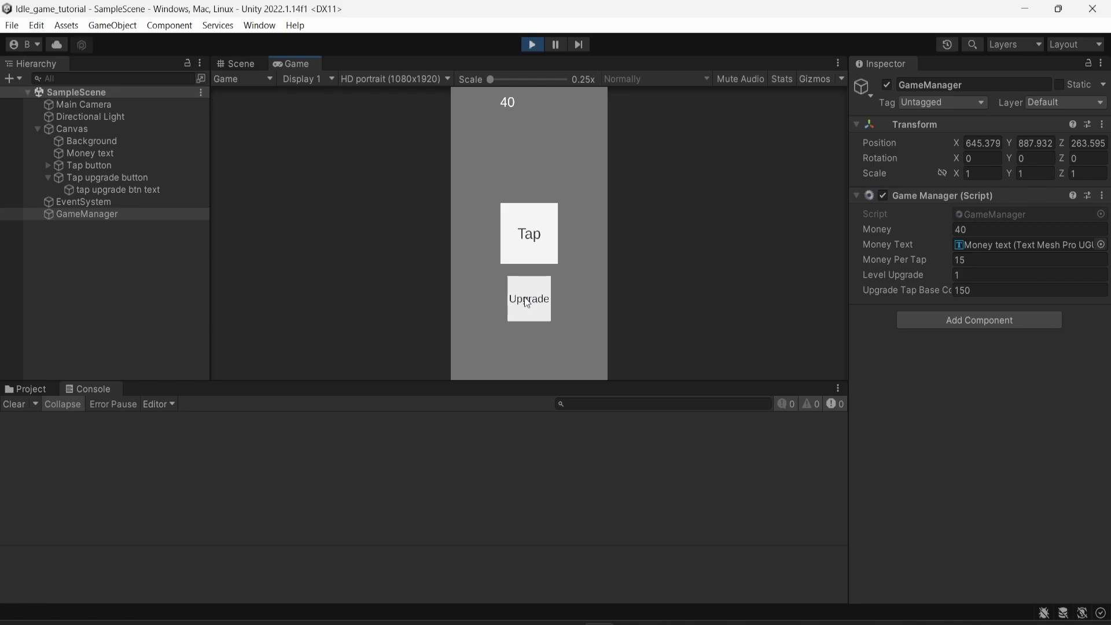
left_click(533, 241)
left_click(533, 241)
left_click(535, 242)
left_click(535, 242)
left_click(534, 241)
double_click(533, 242)
left_click(534, 242)
double_click(534, 241)
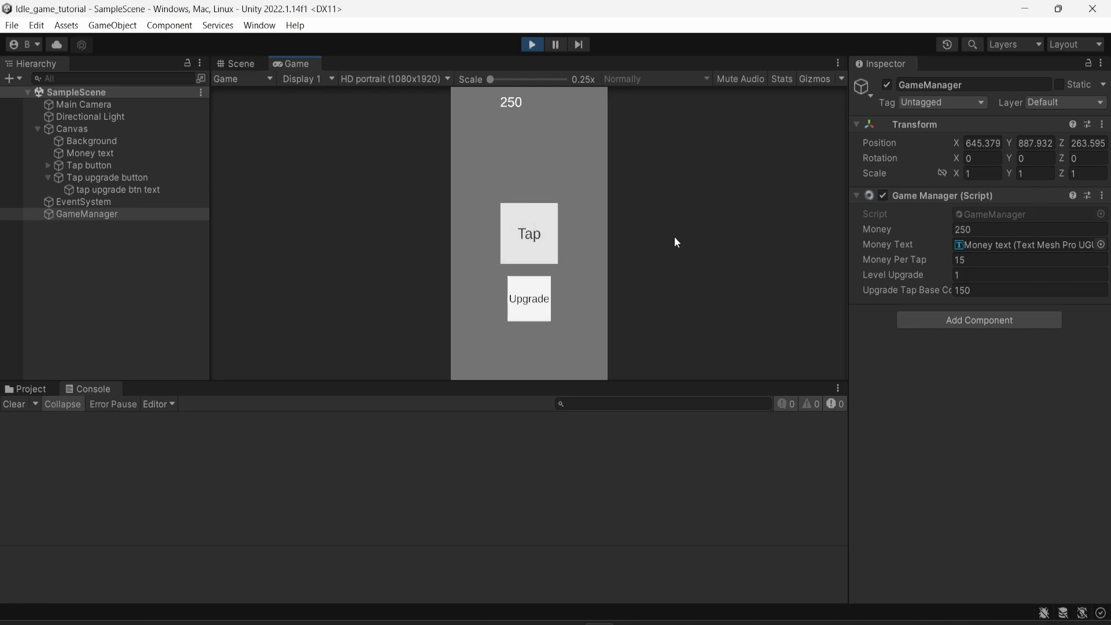
left_click(521, 298)
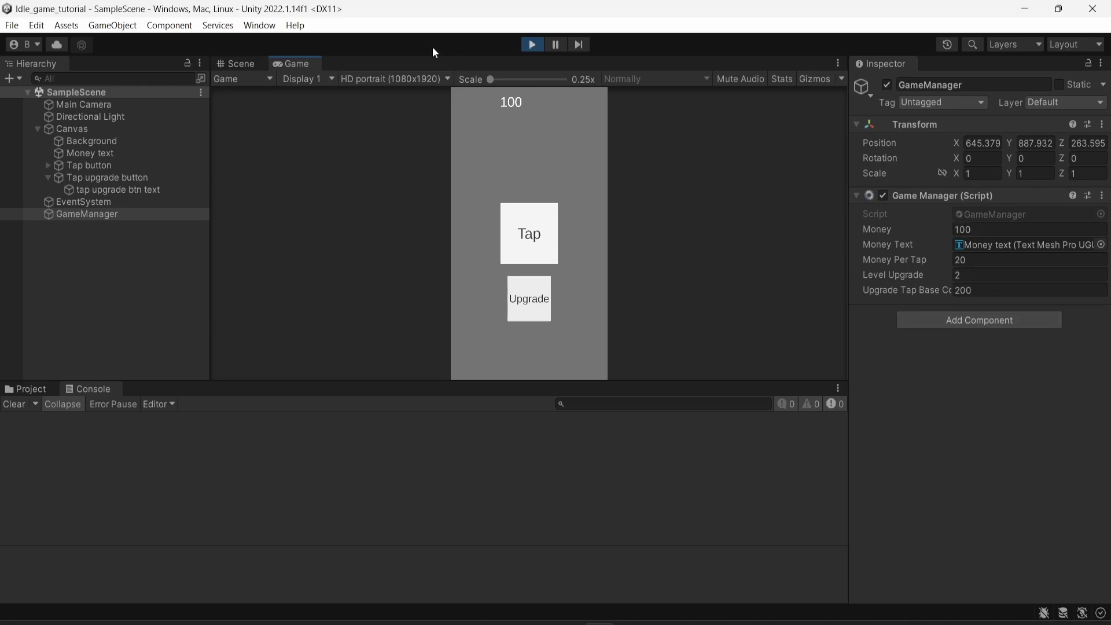
Step: Stop play mode, resetting GameManager to money 0, 10 per tap, level 0, cost 100
left_click(532, 45)
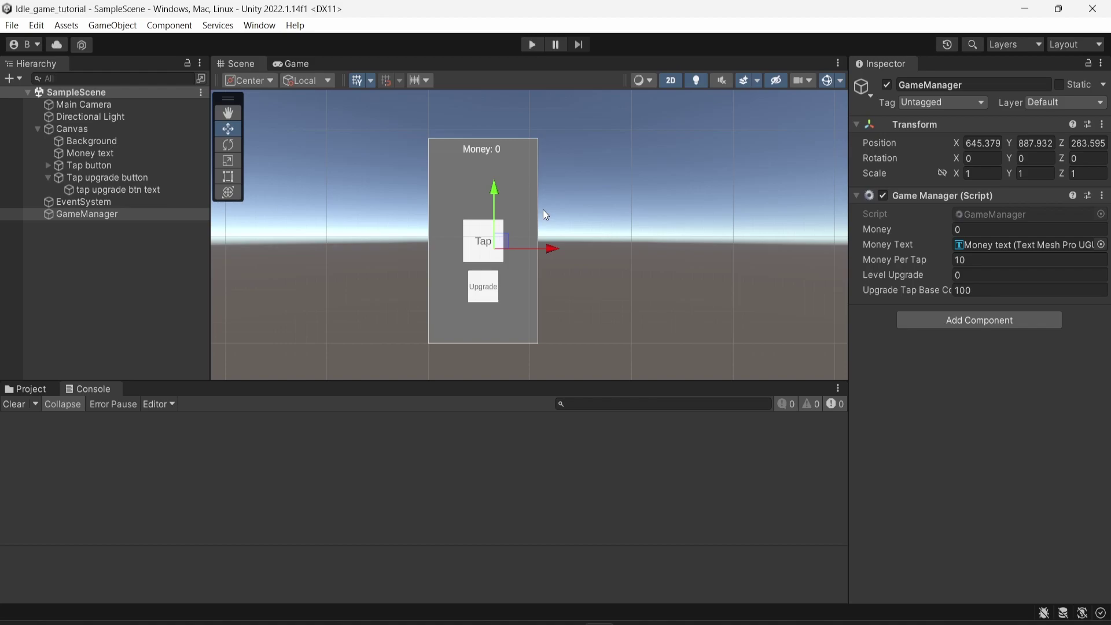